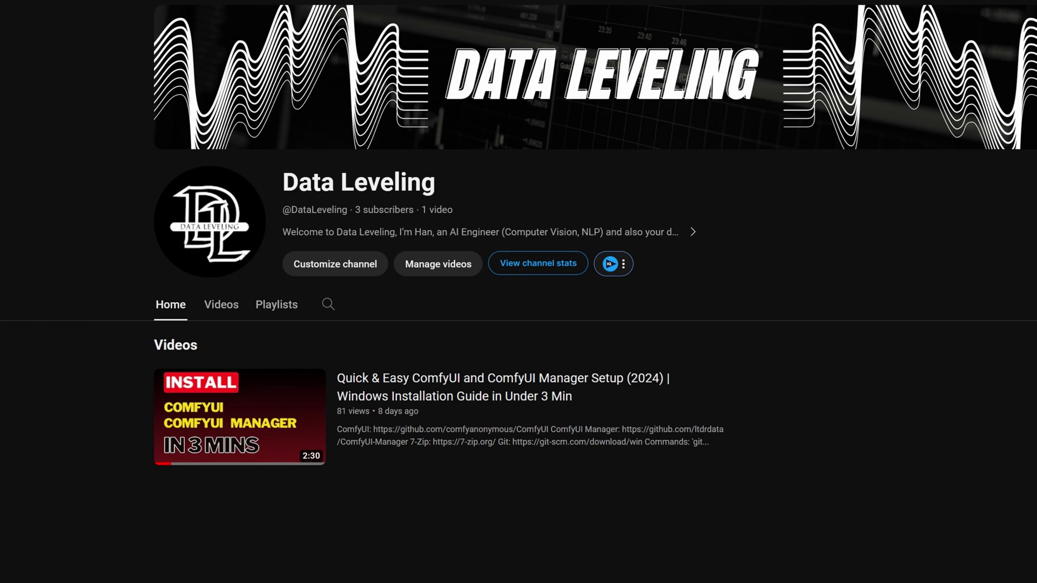
Open the installable custom-node list and search it for 'impact'
mouse_move(157, 441)
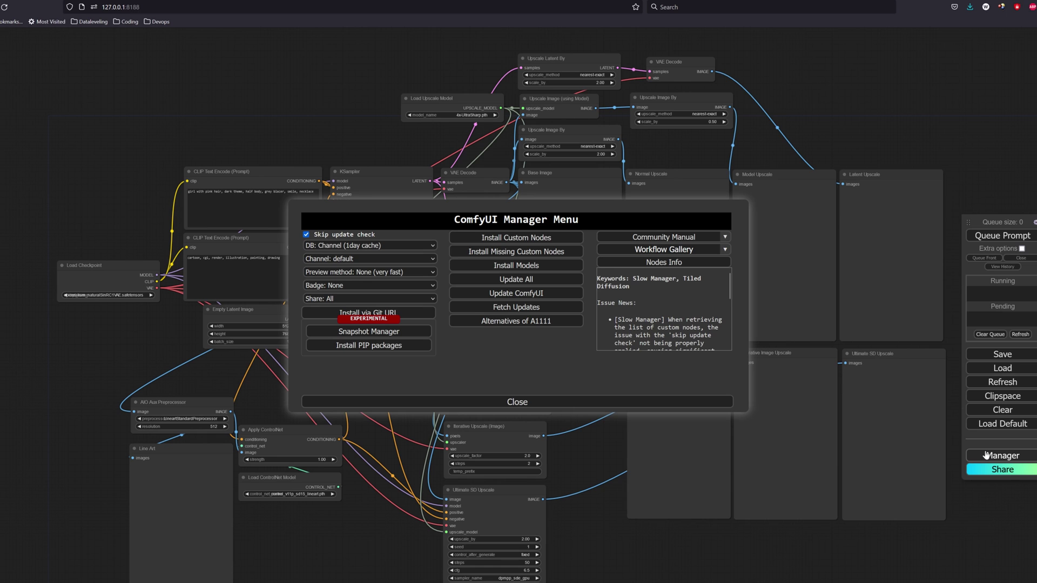
click(533, 237)
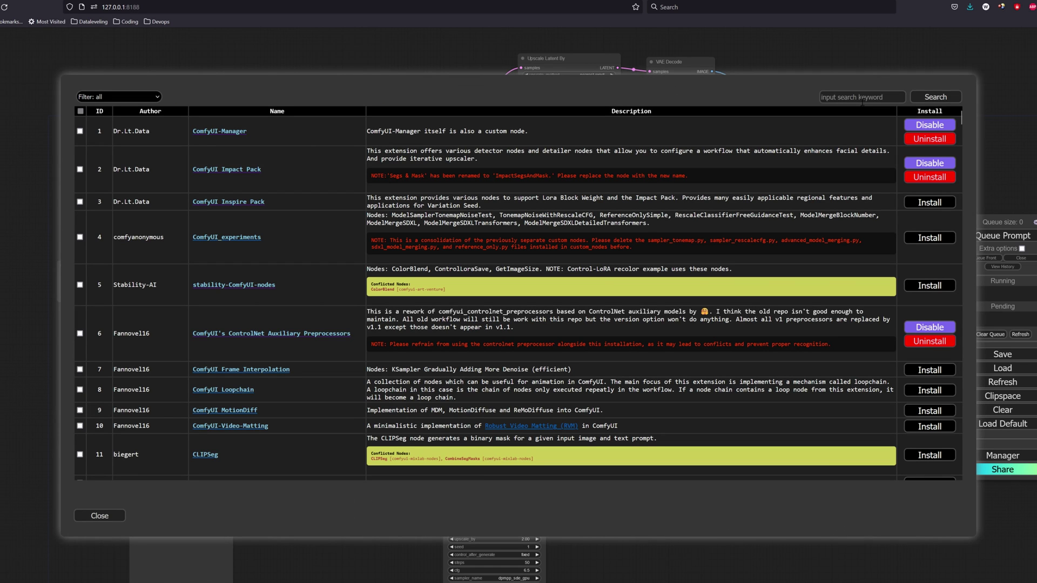
text(impact)
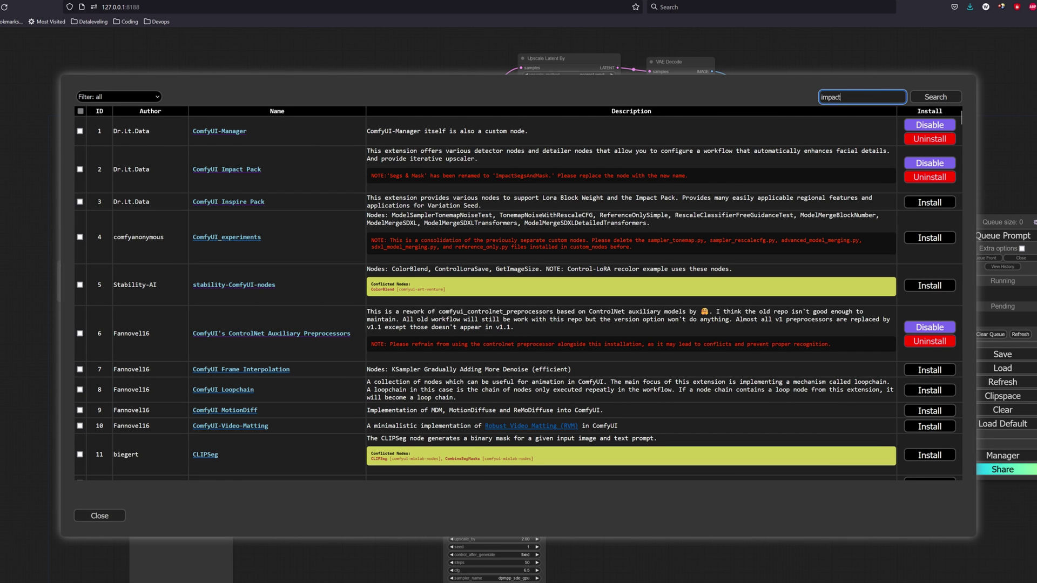
key(Return)
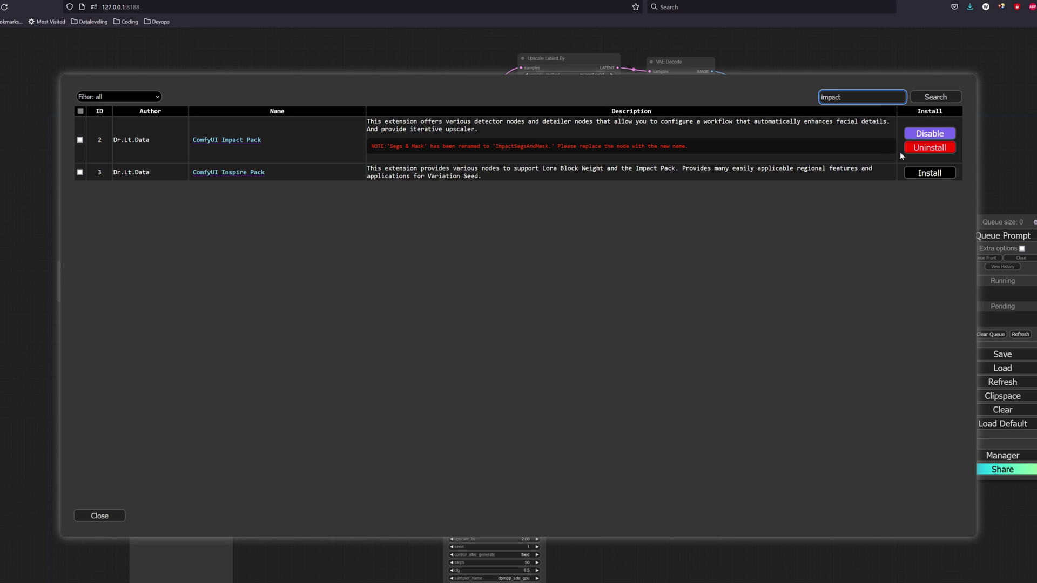
Replace the search with 'ultima' to check for the UltimateSDUpscale pack
drag(845, 97, 785, 93)
key(BackSpace)
text(ultima)
key(Return)
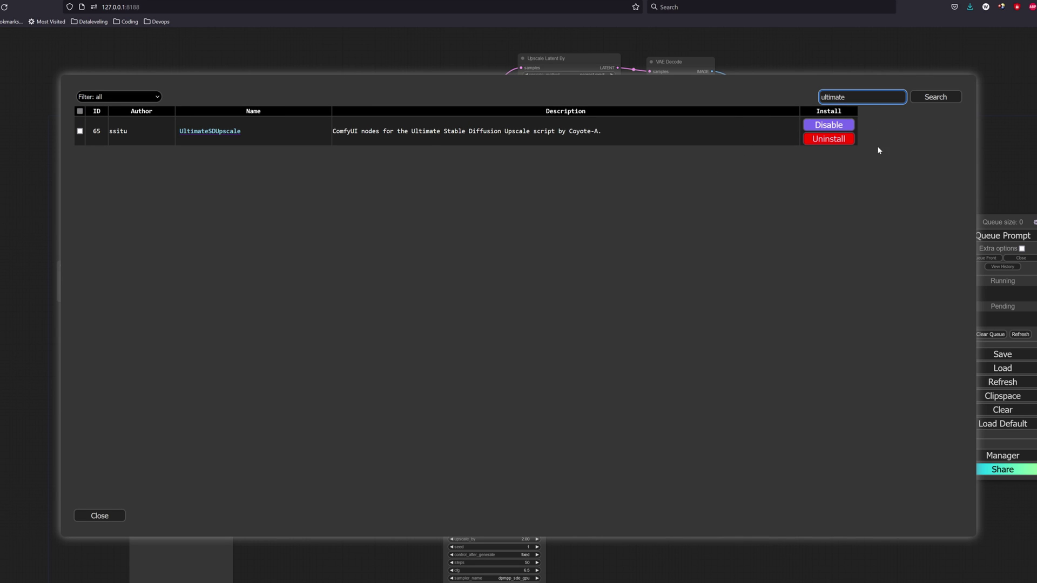
Search the node packs for 'control' to confirm ControlNet Auxiliary Preprocessors is installed
drag(862, 98, 755, 98)
key(BackSpace)
text(control)
key(Return)
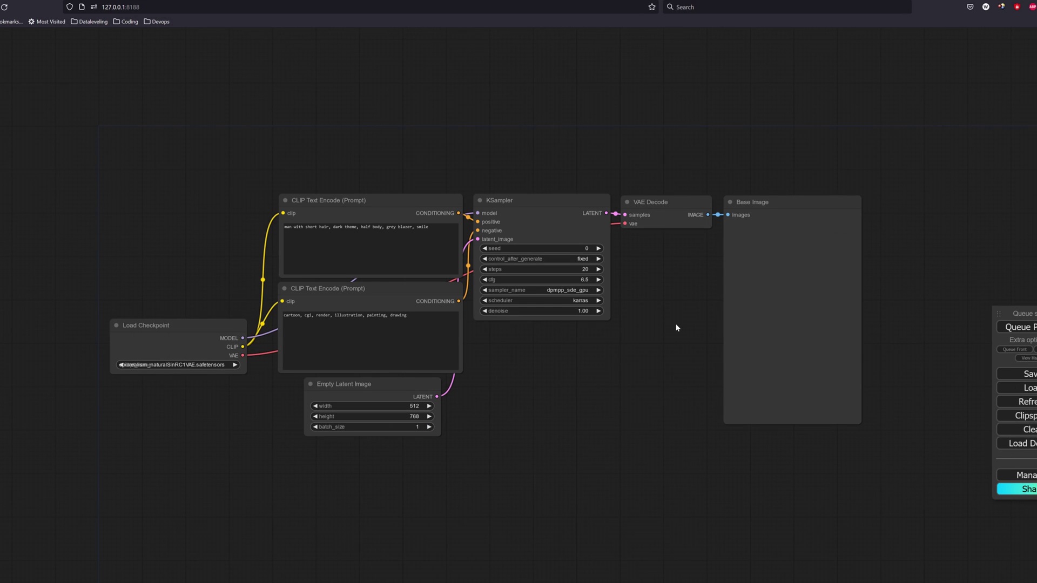
Pick the checkpoint model, set the KSampler seed to 1, and queue the generation
click(191, 365)
click(207, 369)
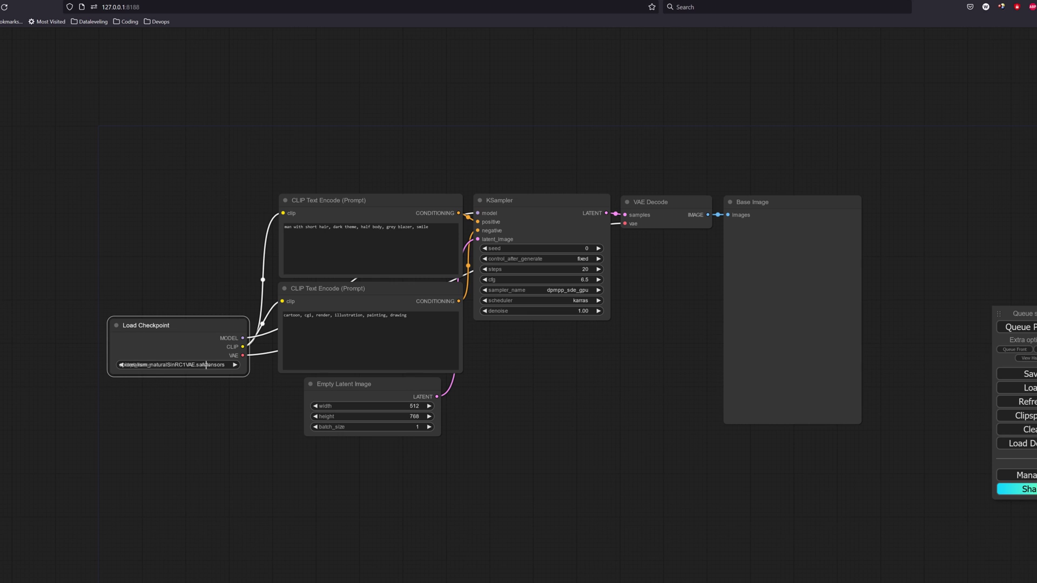
click(598, 248)
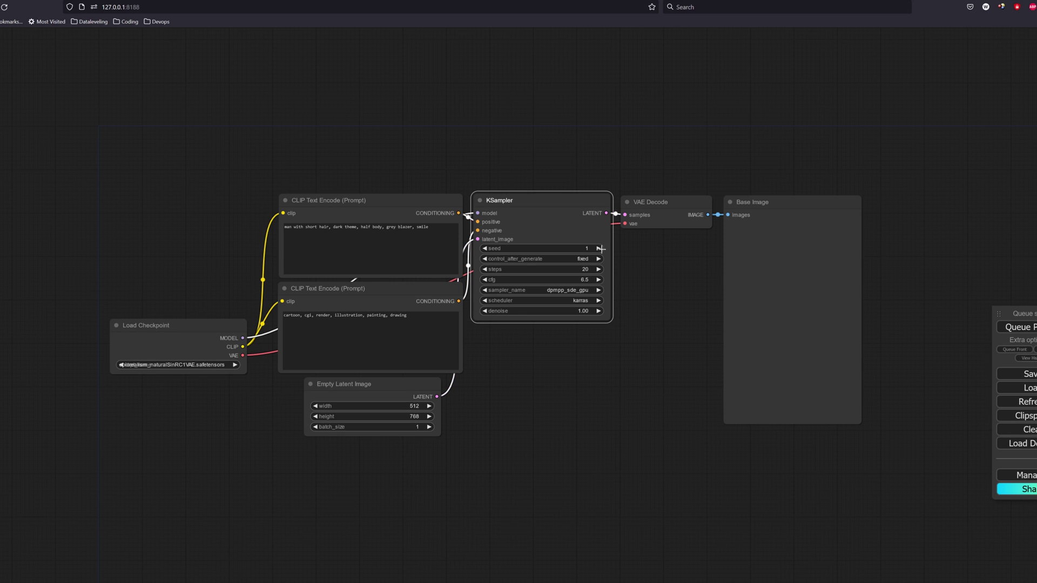
click(1020, 327)
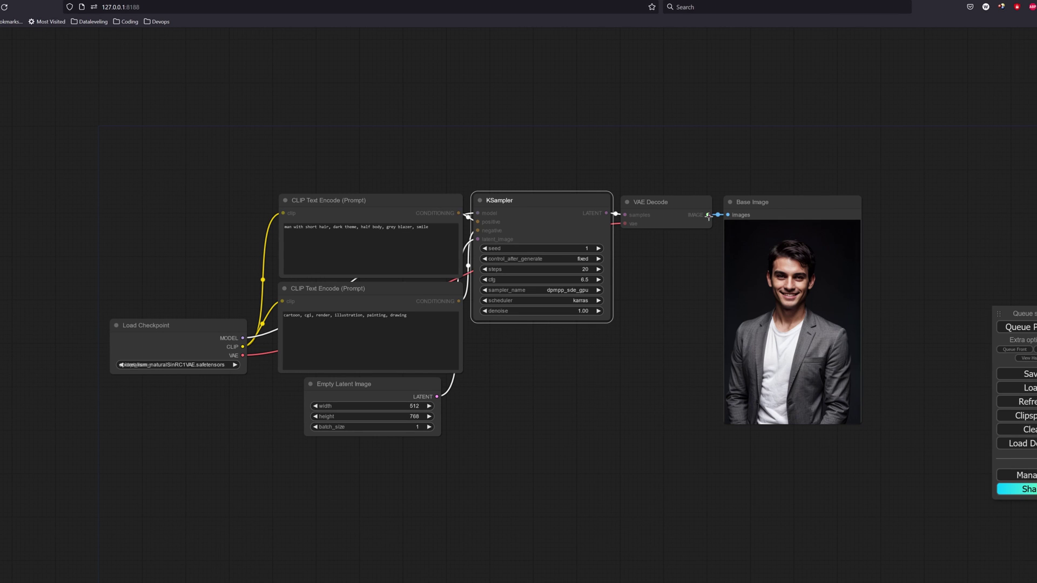
Attach an Upscale Image By node to the VAE Decode output with scale_by 2.00
drag(706, 215, 711, 163)
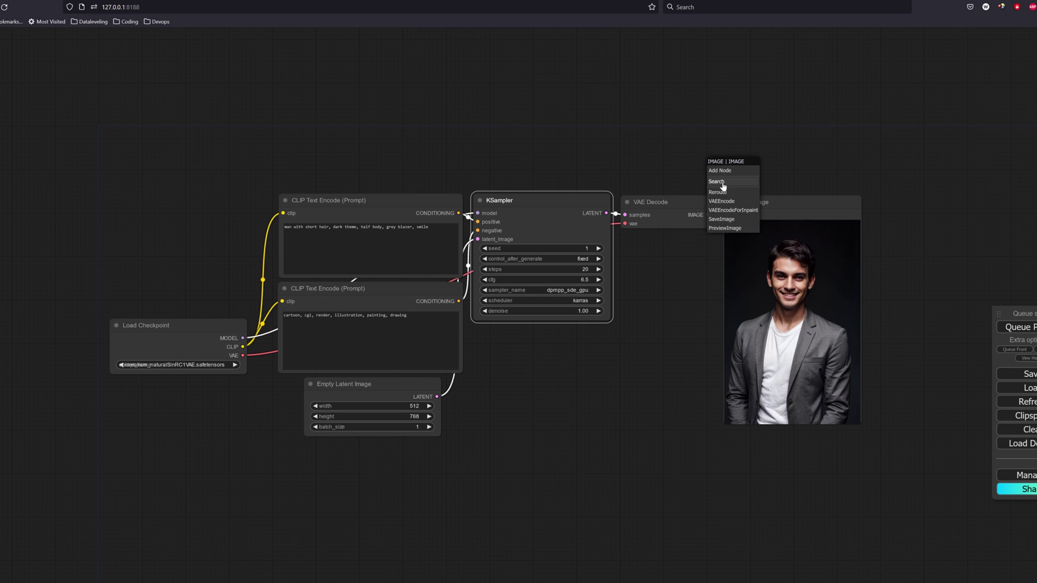
click(717, 181)
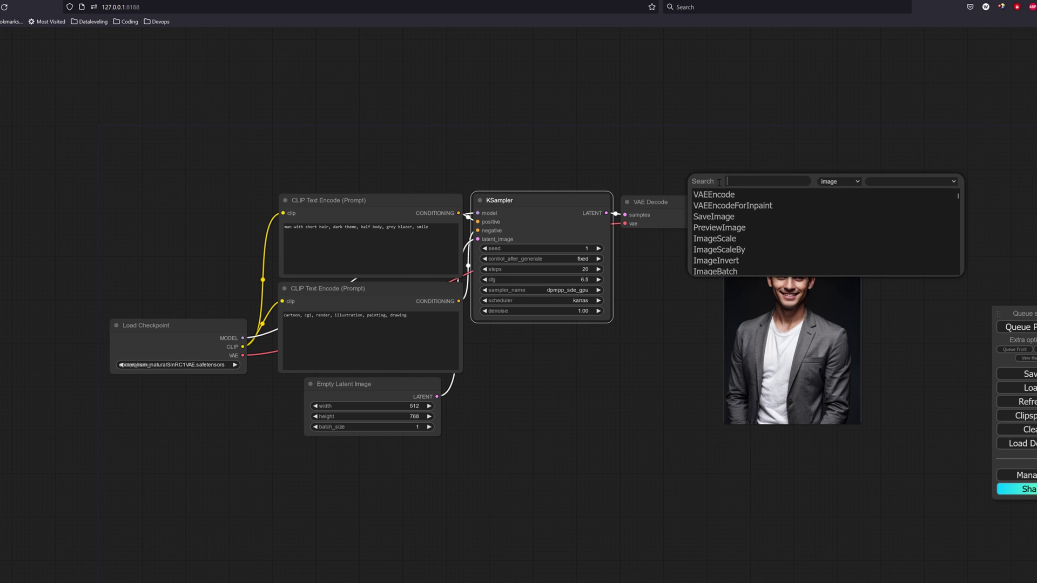
click(719, 252)
click(696, 125)
drag(696, 124, 594, 137)
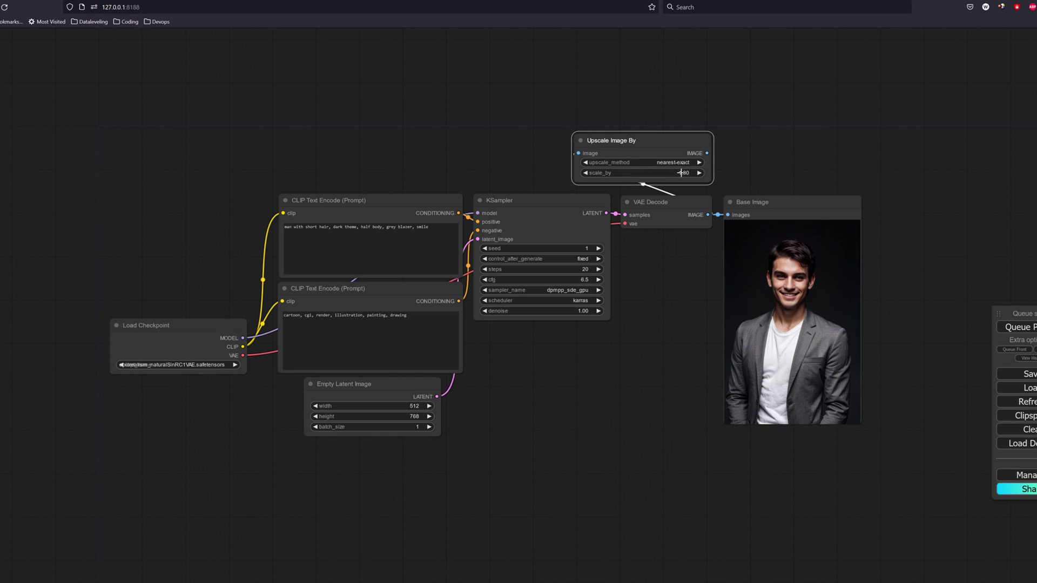
drag(681, 173, 734, 162)
Clone Base Image as a Normal Upscale preview and view the upscaled image full size
drag(794, 207, 944, 211)
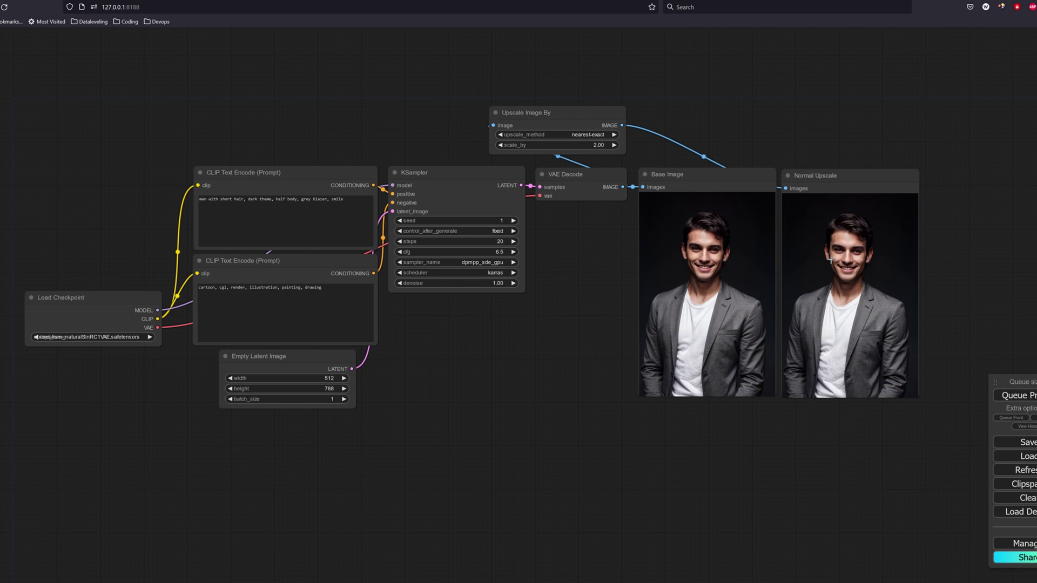
right_click(832, 253)
click(843, 260)
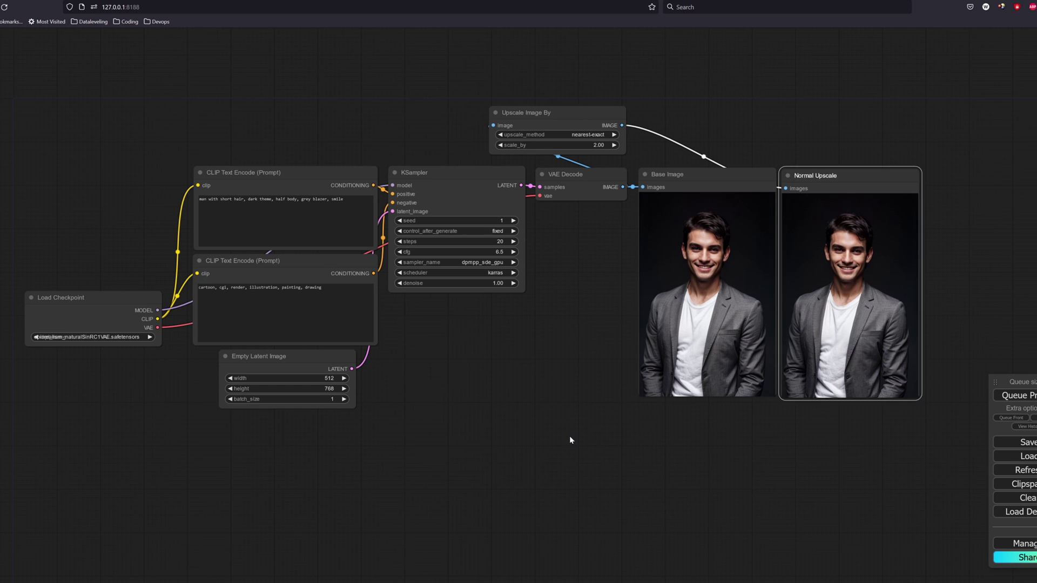
click(571, 440)
drag(586, 111, 733, 116)
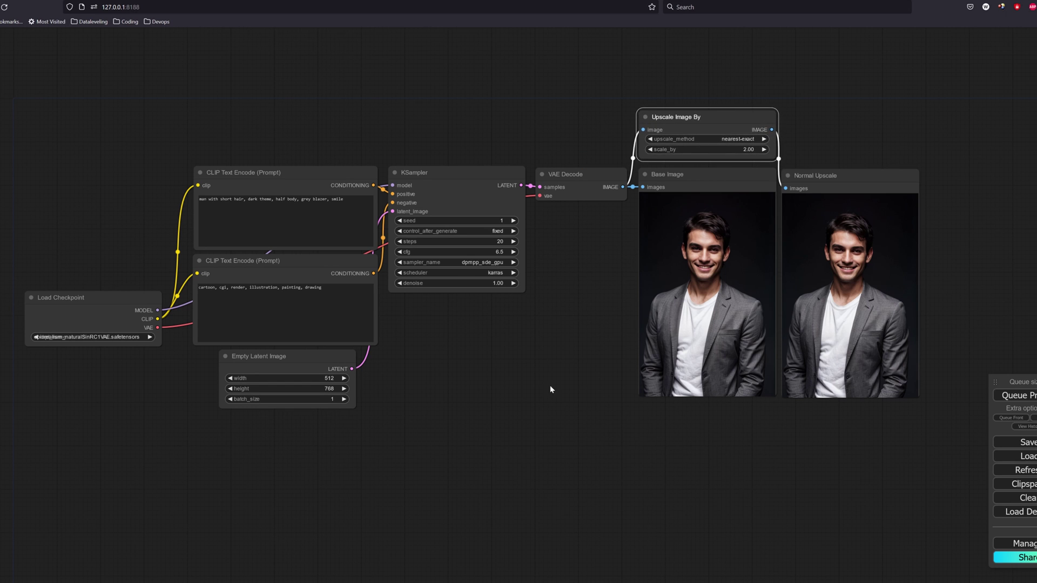
drag(550, 385, 489, 370)
Add an Upscale Image (using Model) node fed by a Load Upscale Model set to 4x-UltraSharp.pth
scroll(663, 308, up, 1)
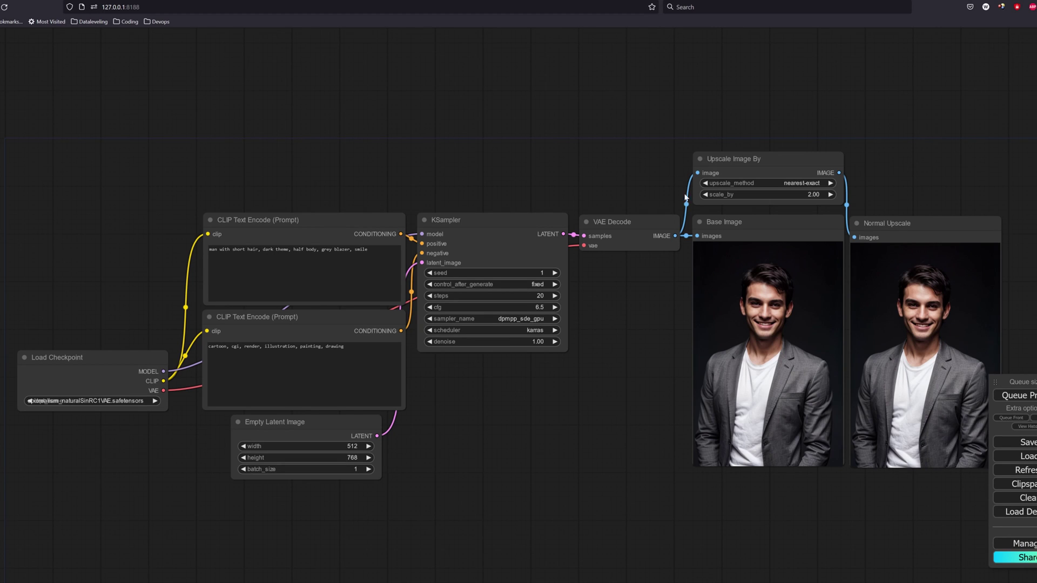
drag(679, 236, 710, 91)
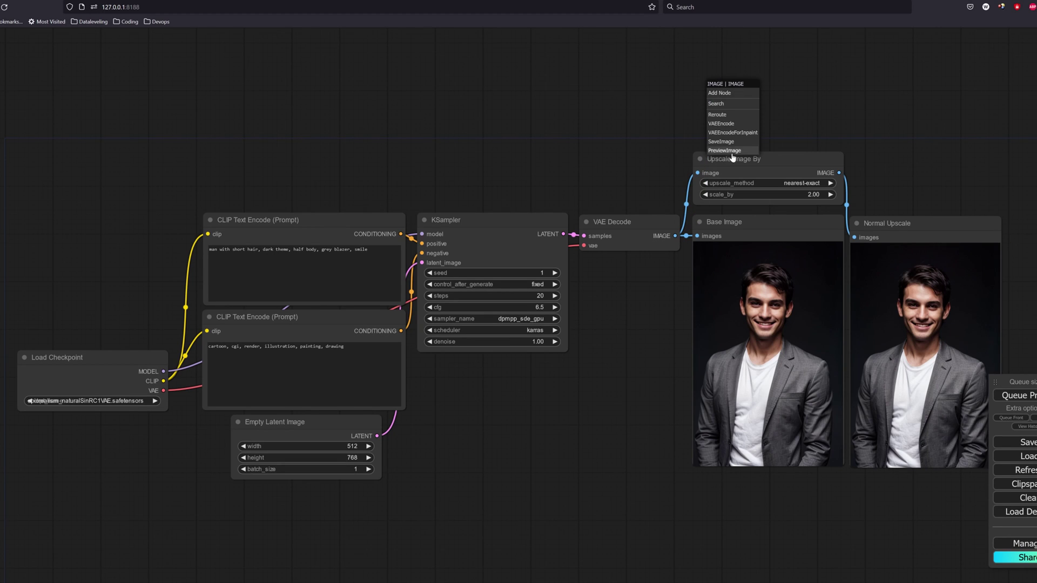
click(727, 102)
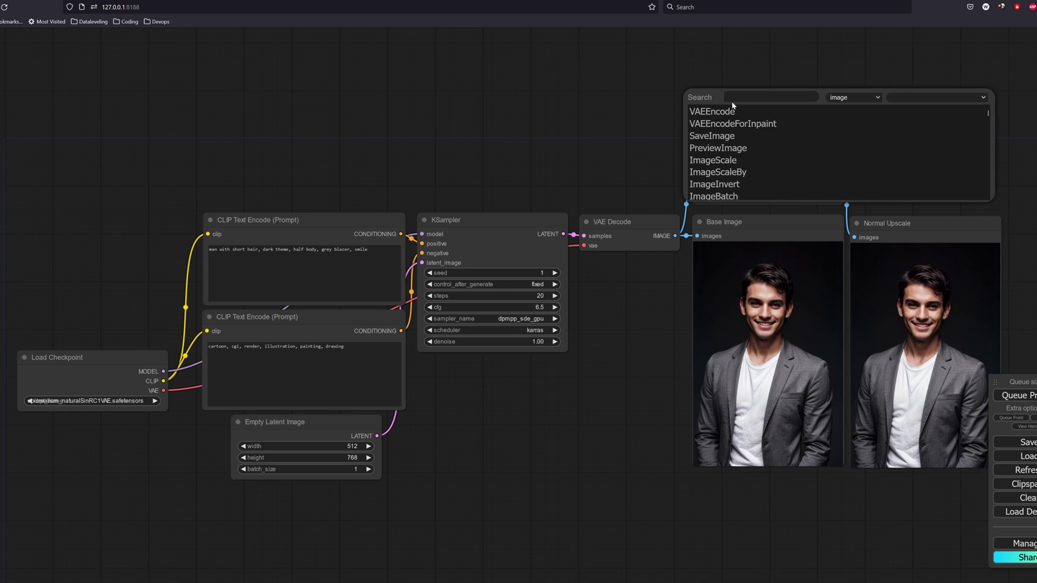
text(image)
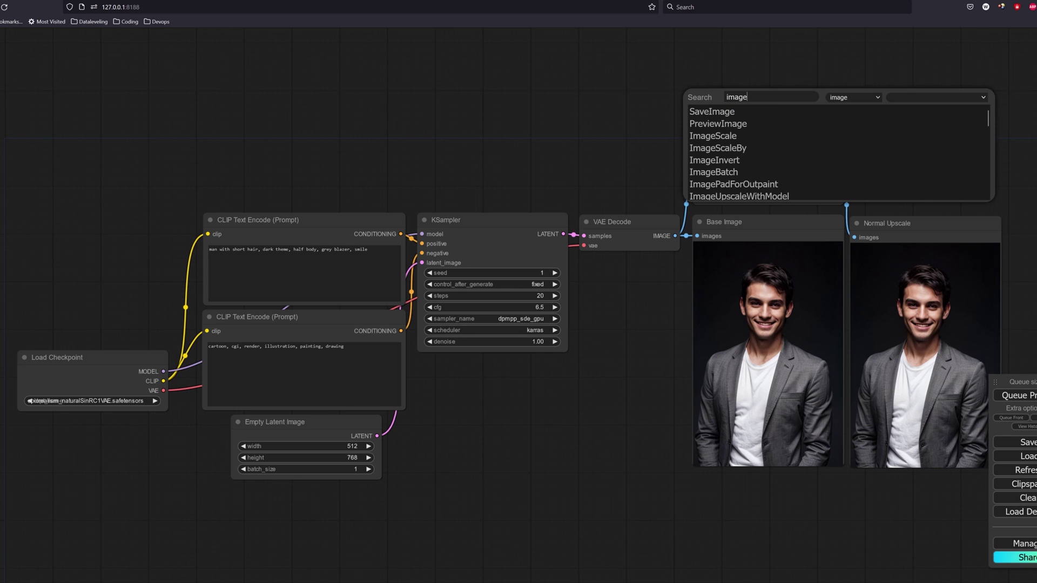
click(753, 196)
drag(769, 94, 553, 116)
click(642, 157)
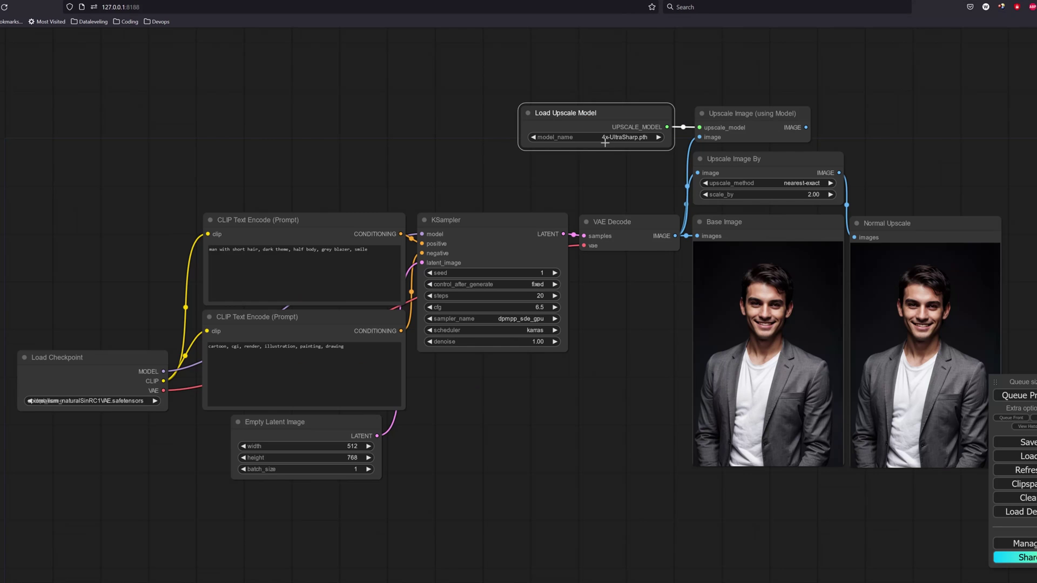
click(607, 138)
click(629, 140)
Scale the model-upscaled image by 0.50 with a copied Upscale Image By node, then queue
drag(926, 153, 703, 150)
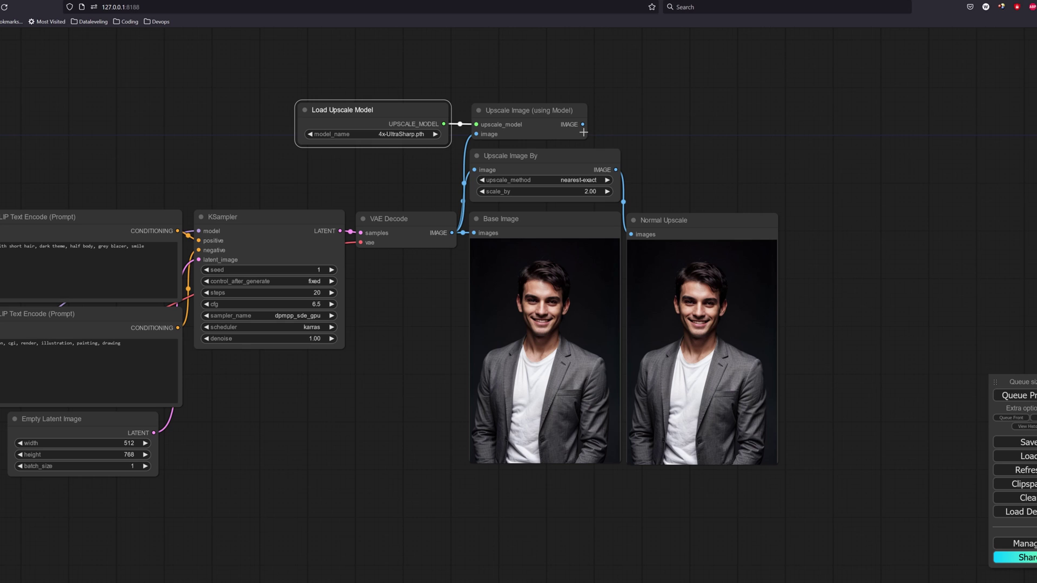
drag(572, 158, 733, 108)
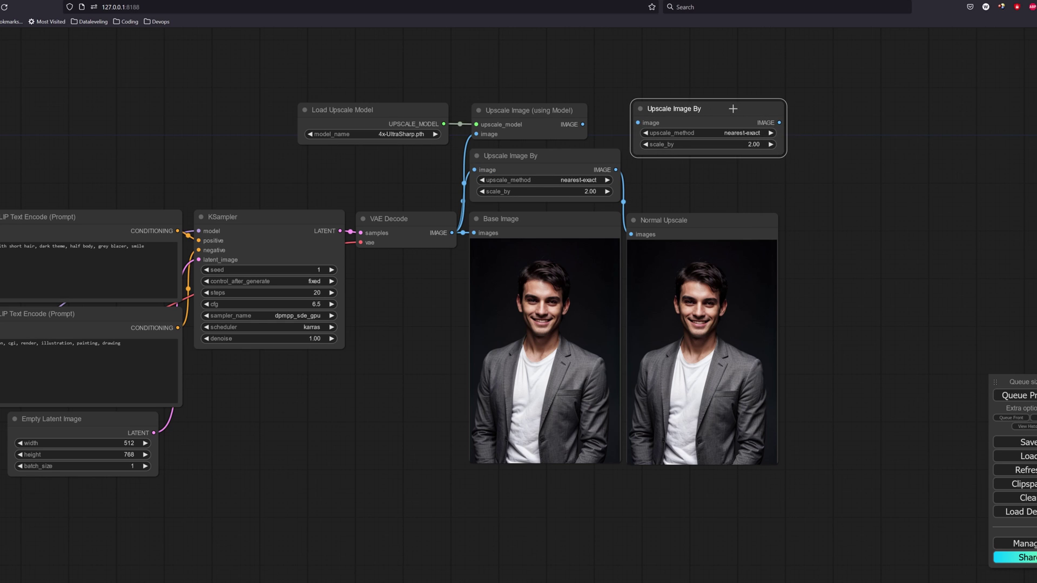
drag(583, 125, 638, 123)
click(749, 144)
text(0.5)
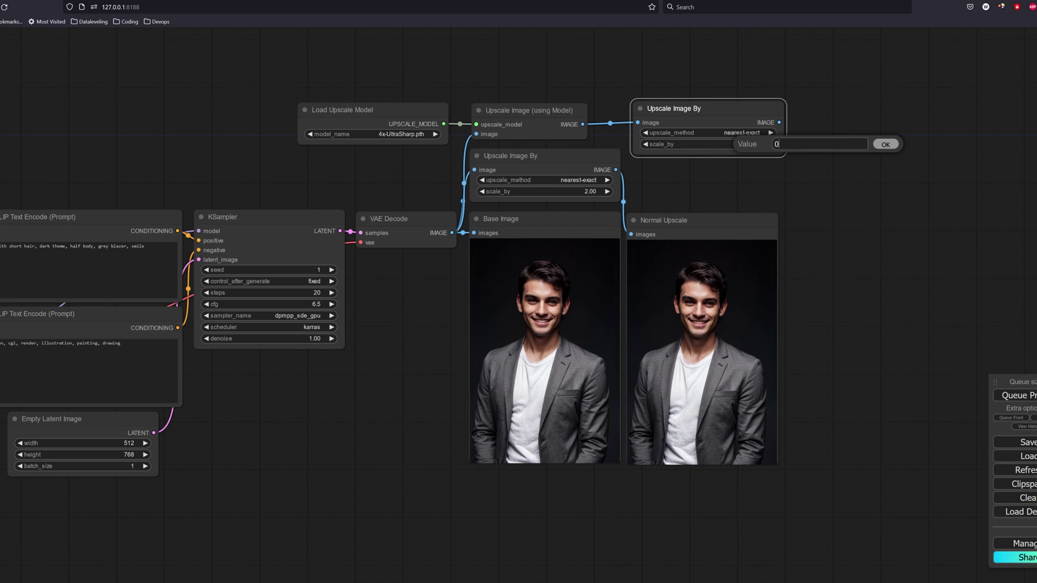
click(885, 144)
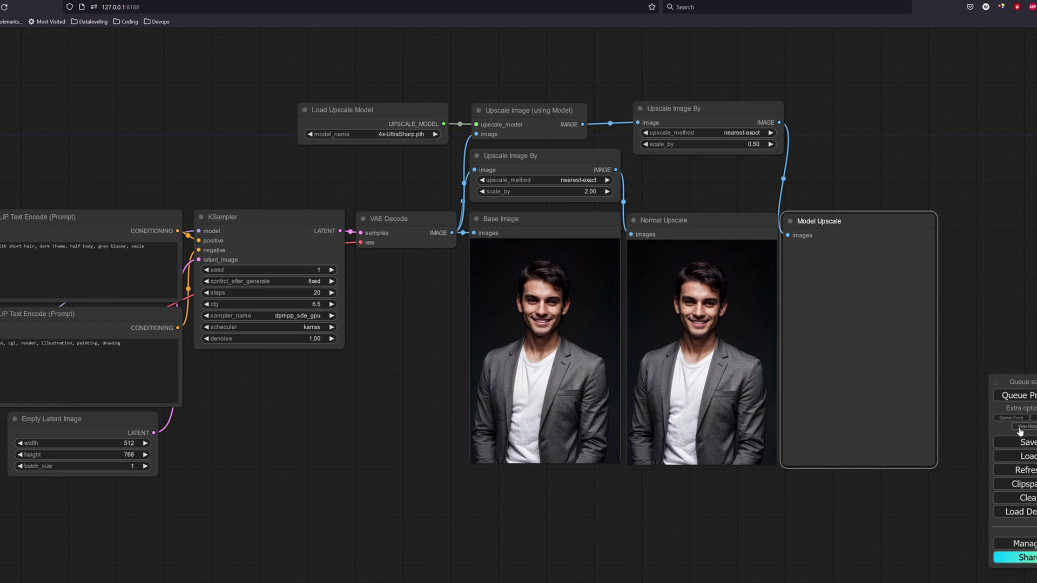
click(1015, 395)
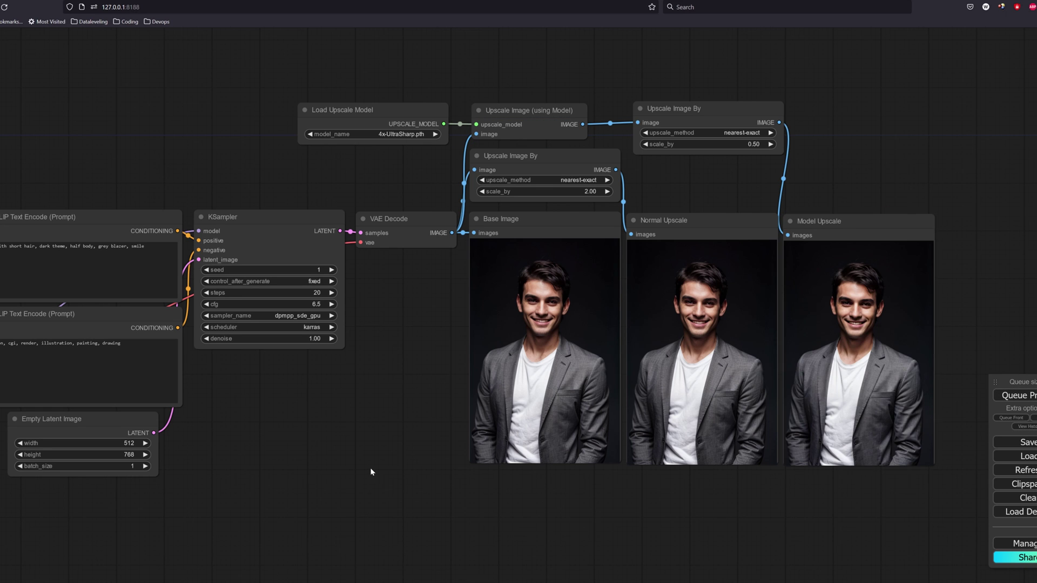
View the Model Upscale result at full size, then return to the workflow
right_click(870, 341)
click(871, 345)
key(ctrl+w)
Add an Upscale Latent By node on the KSampler latent with scale_by 2.00
drag(341, 231, 474, 76)
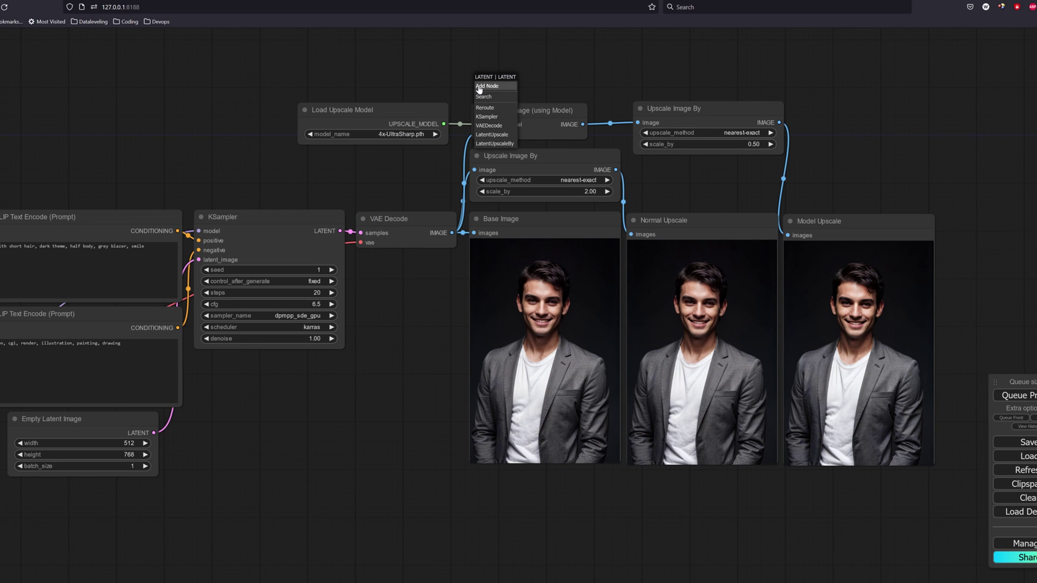
click(492, 143)
drag(544, 80, 537, 52)
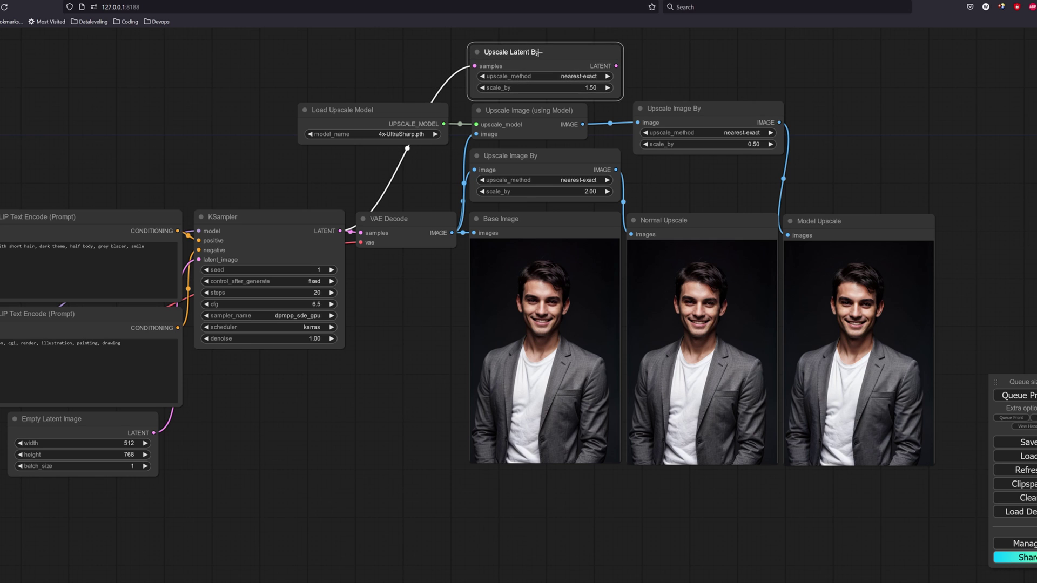
click(594, 88)
text(2)
click(730, 88)
Decode the upscaled latent into a new preview titled Latent Upscale
key(ctrl+v)
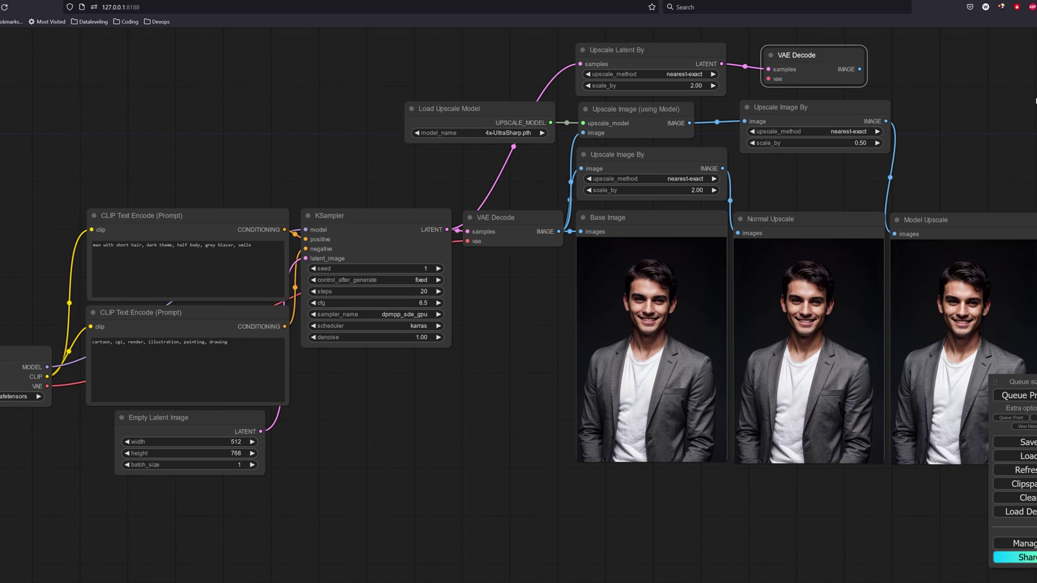
drag(779, 79, 246, 336)
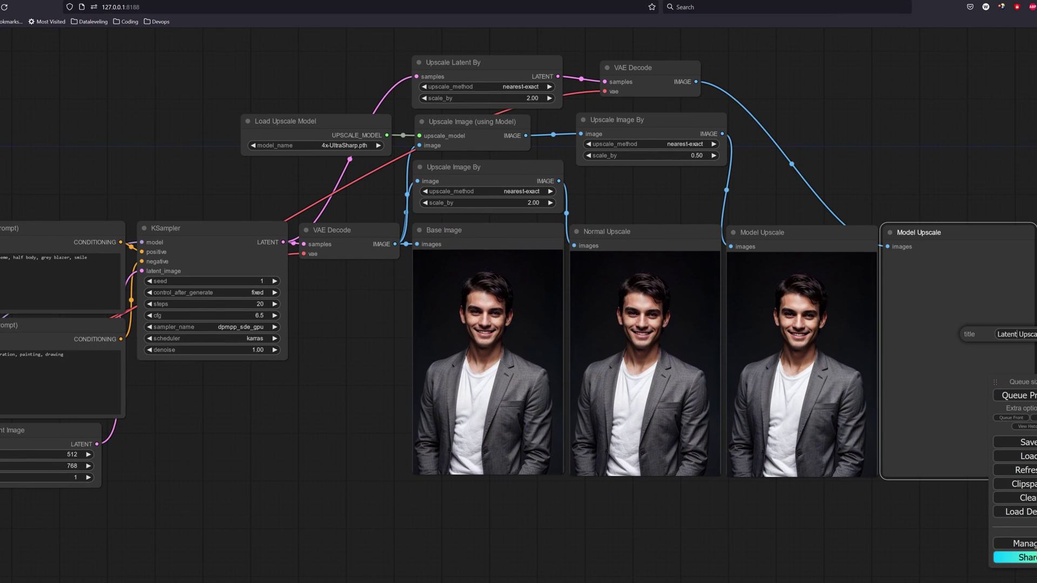
key(Return)
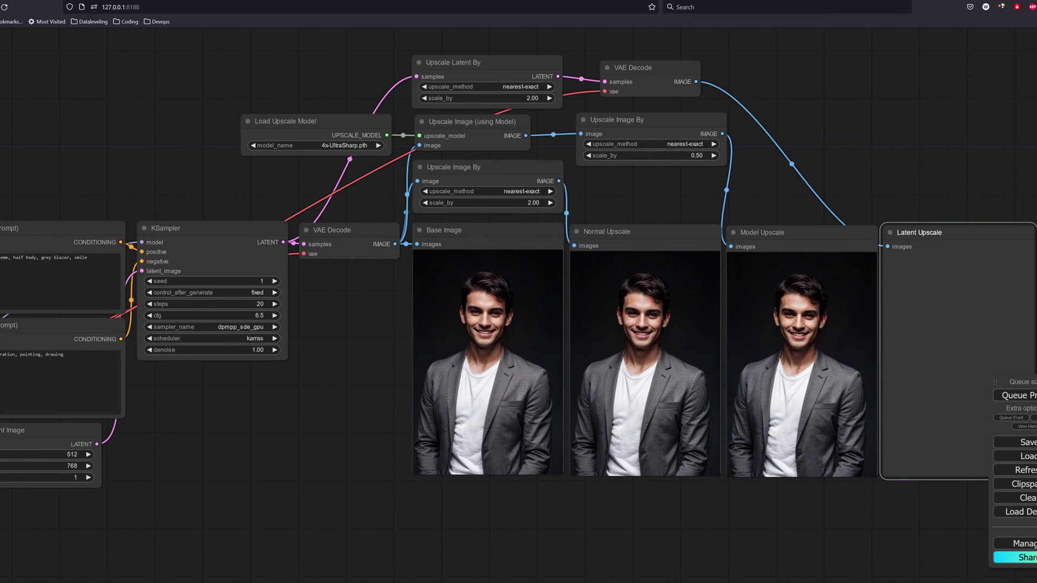
drag(805, 535, 693, 504)
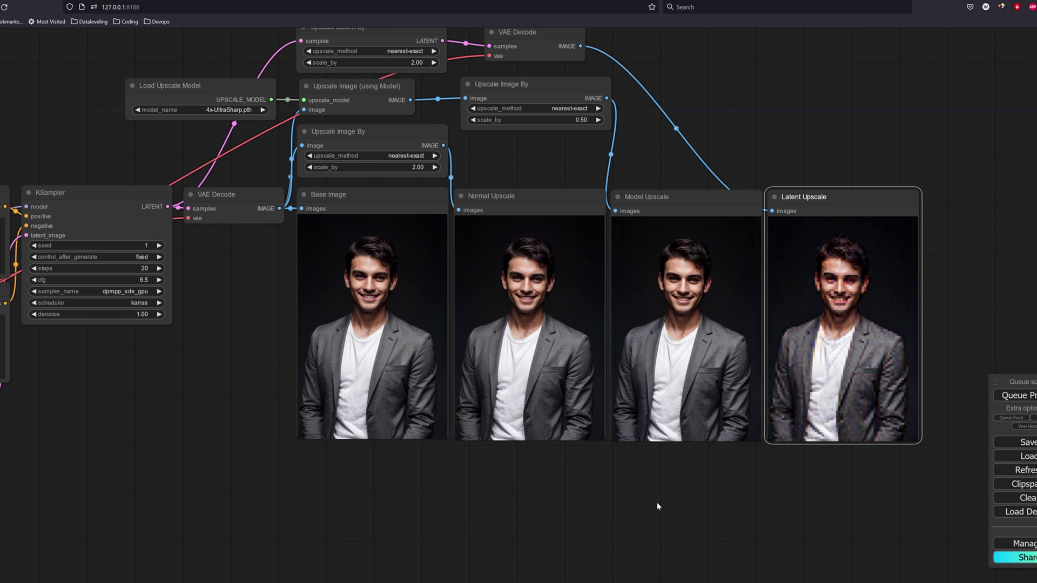
scroll(658, 506, down, 1)
drag(284, 418, 344, 425)
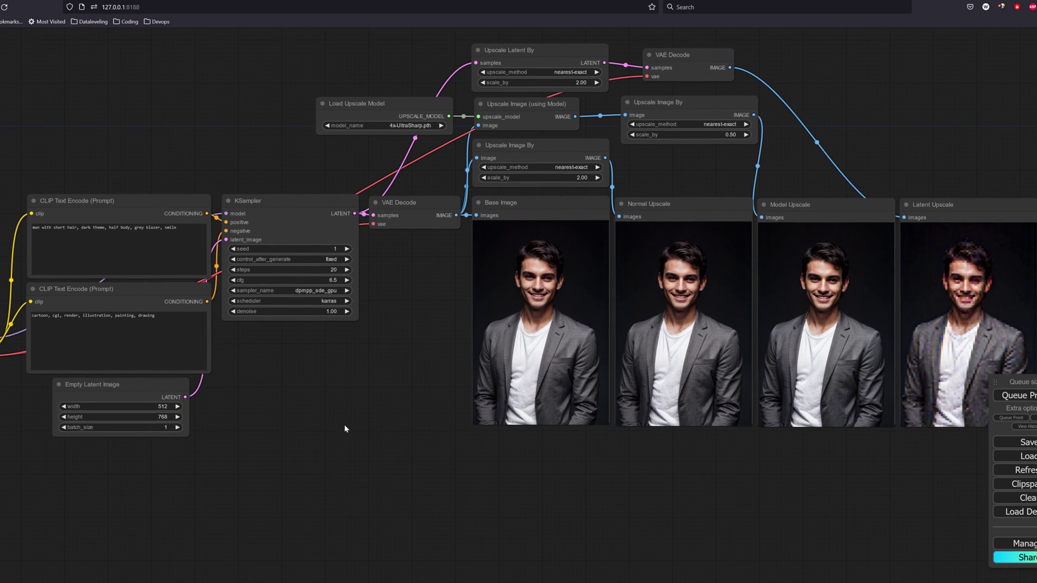
Add an ImpactPack Iterative Upscale (Latent/on Pixel Space) node fed by the KSampler latent
right_click(329, 419)
click(356, 418)
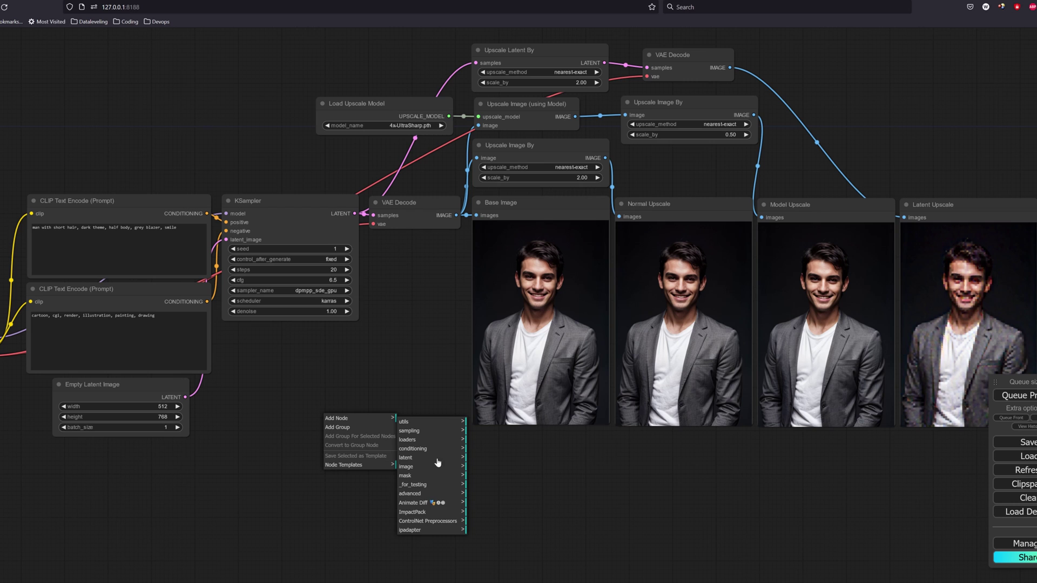
click(424, 512)
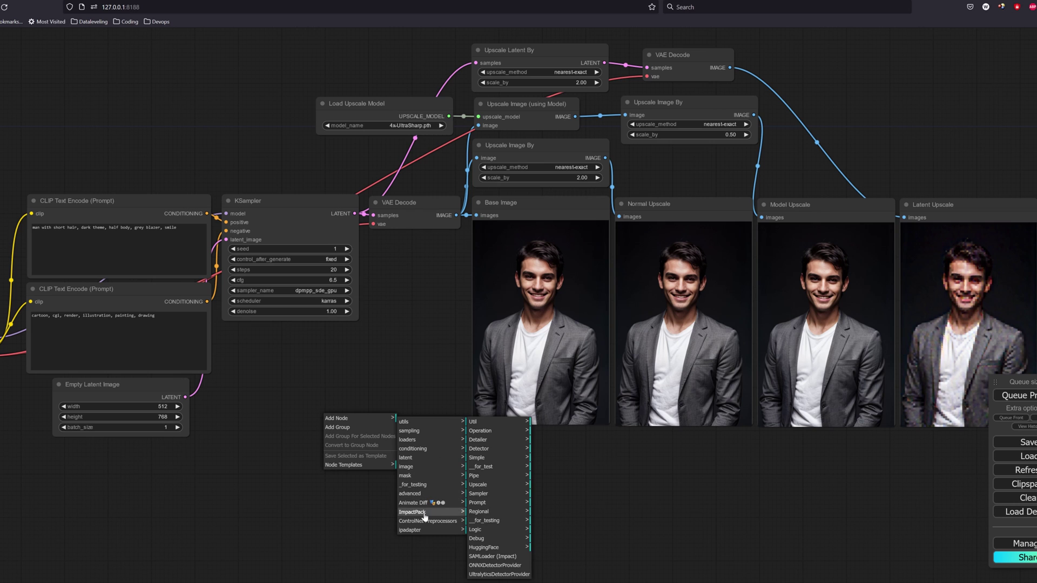
click(505, 485)
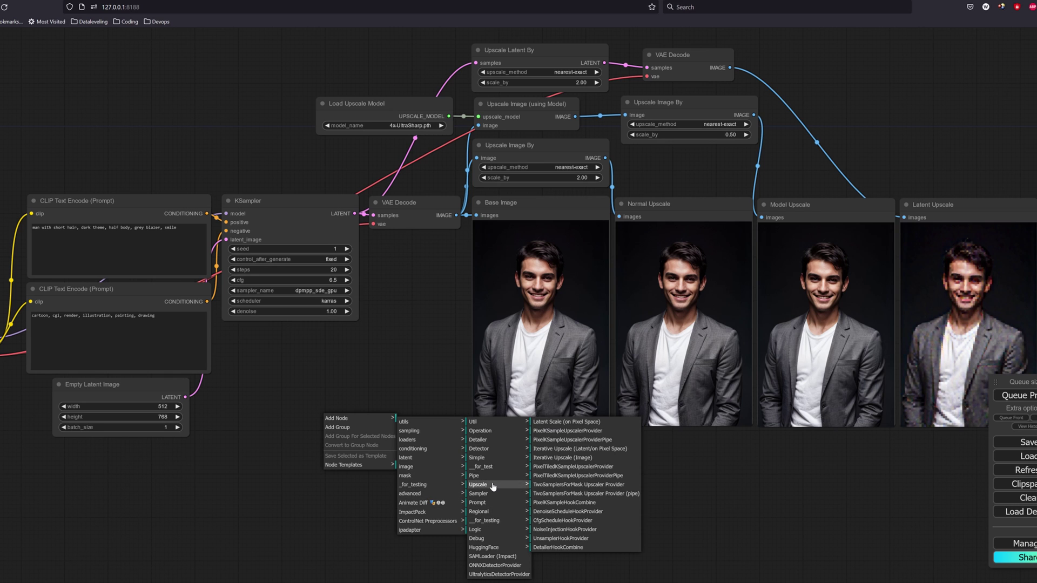
click(559, 449)
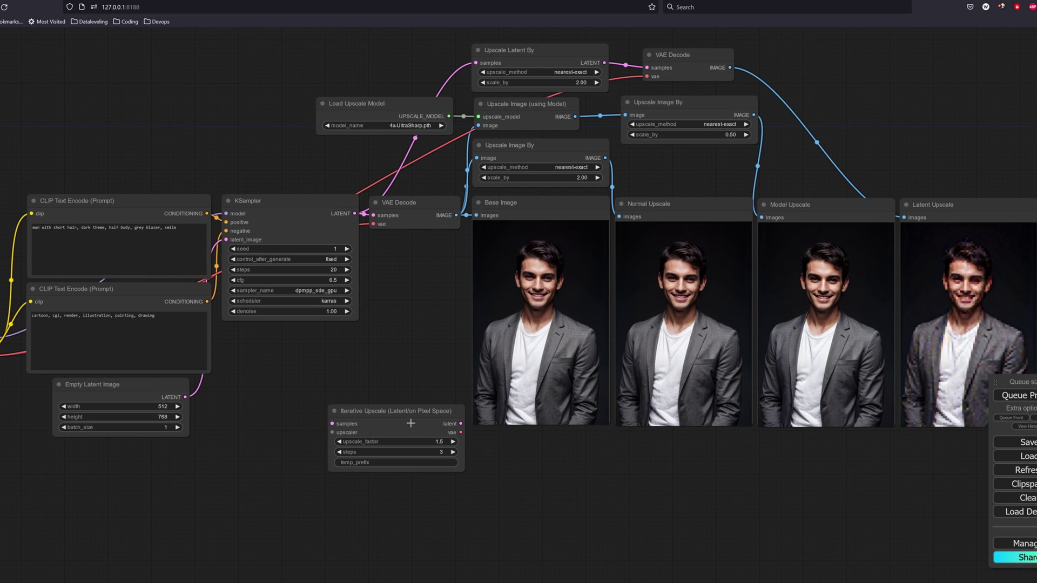
drag(411, 423, 446, 471)
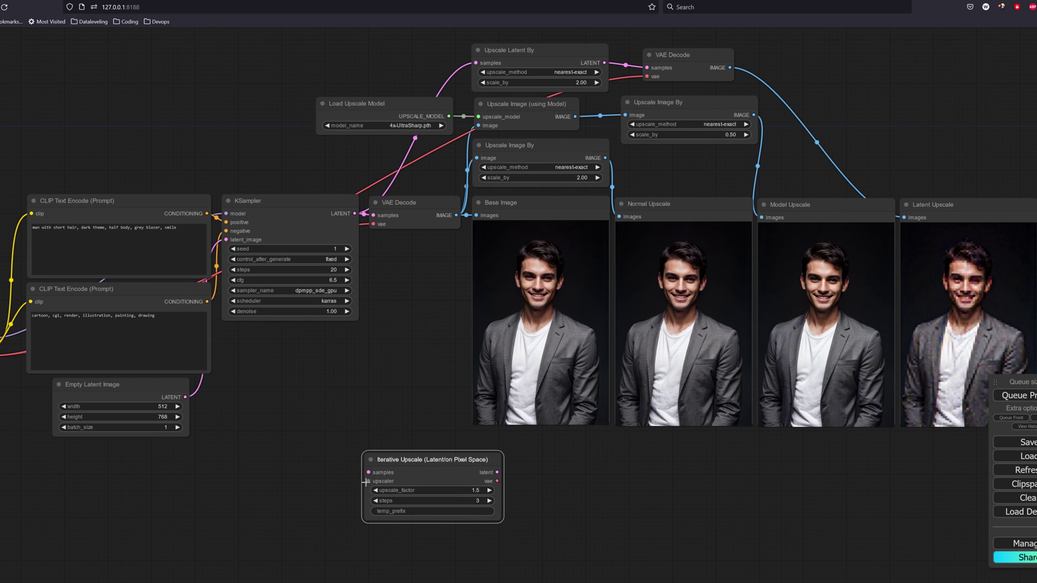
drag(368, 473, 355, 214)
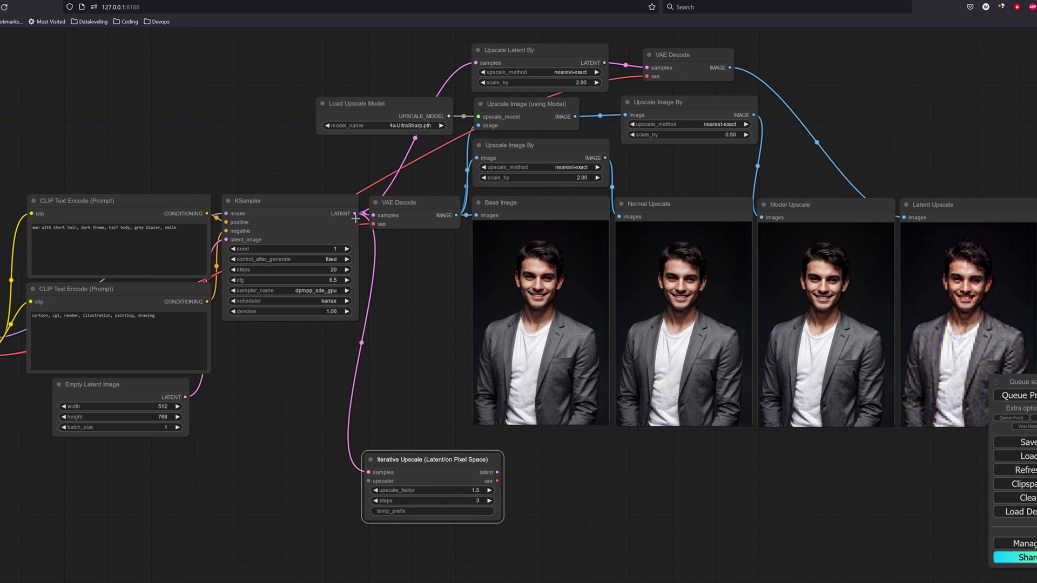
Set the iterative upscaler's upscale_factor to 2.0 and steps to 2
click(471, 492)
text(2)
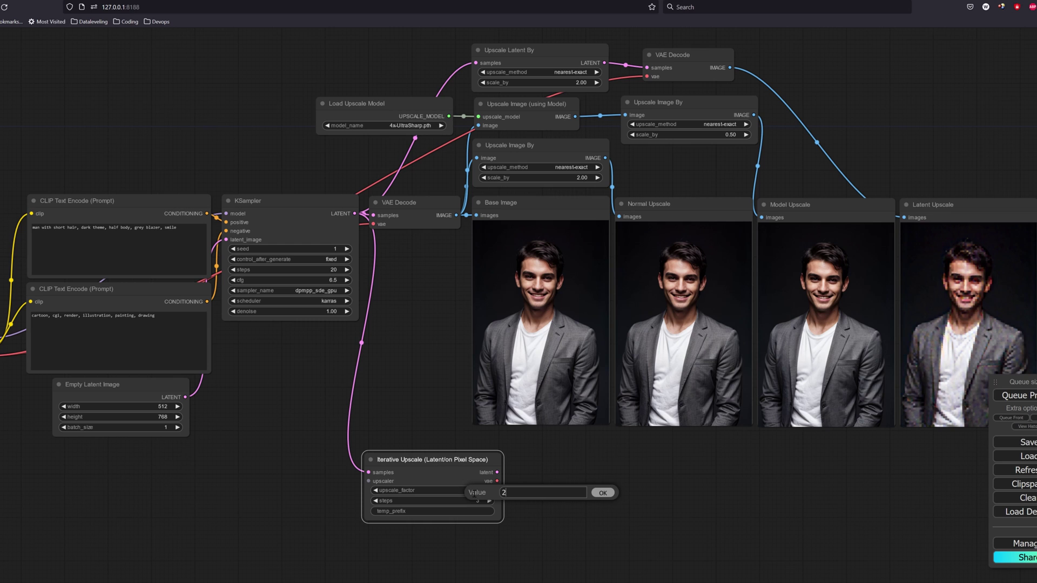
click(603, 493)
click(476, 502)
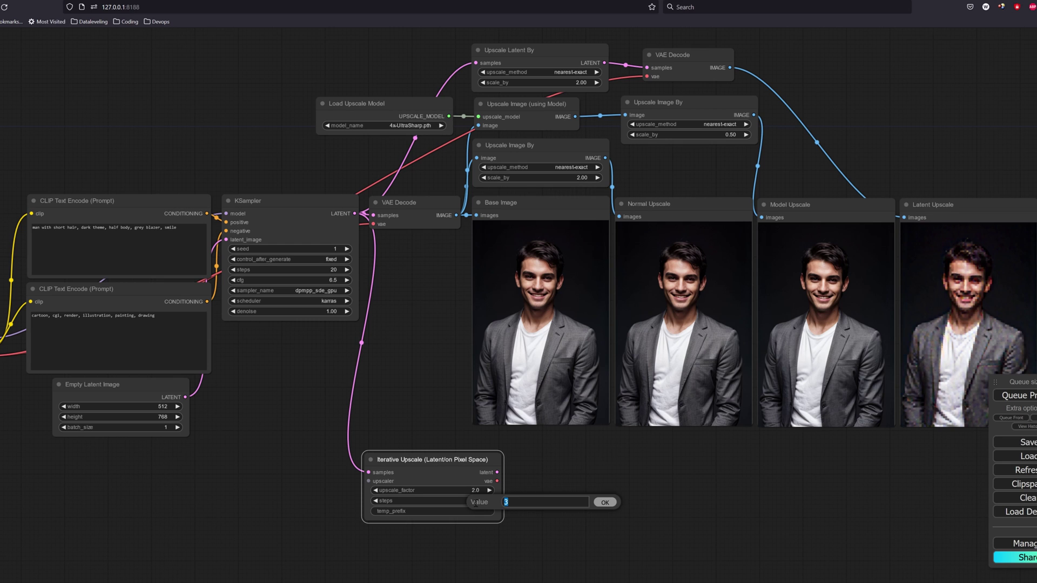
click(603, 503)
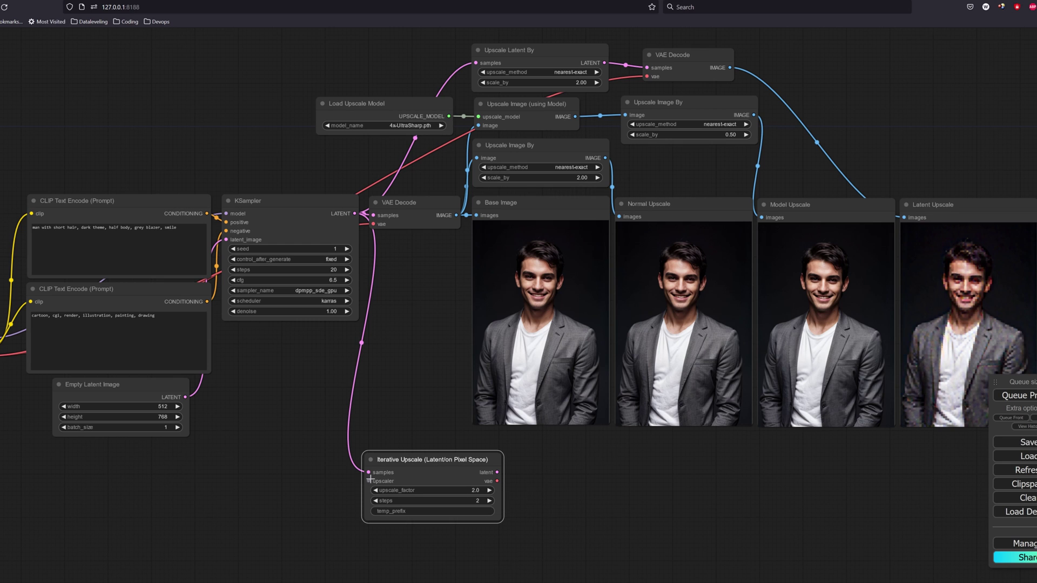
drag(368, 480, 294, 404)
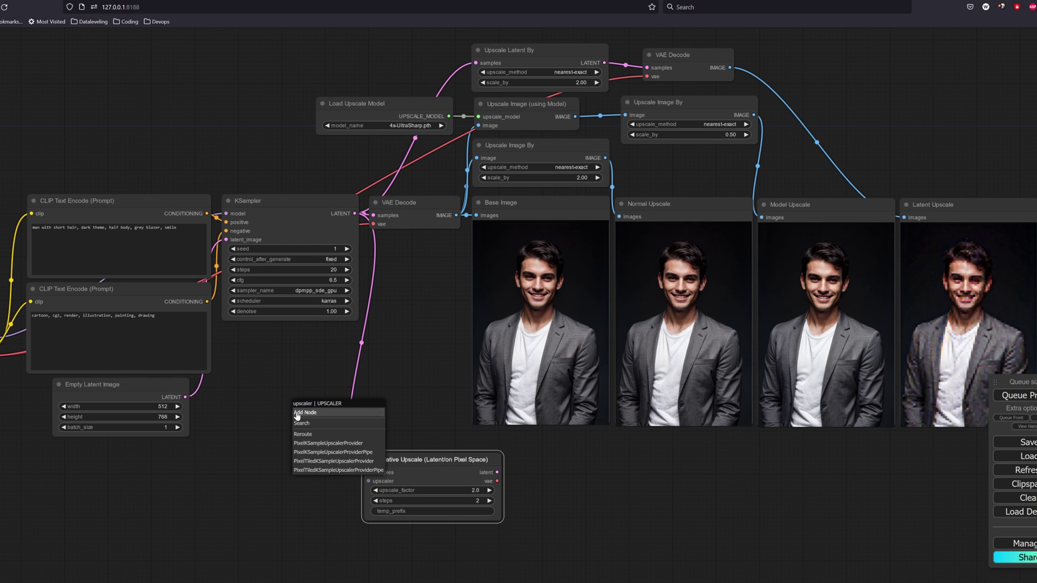
Add a PixelKSampleUpscalerProvider and connect the positive prompt, negative prompt and VAE to it
click(324, 444)
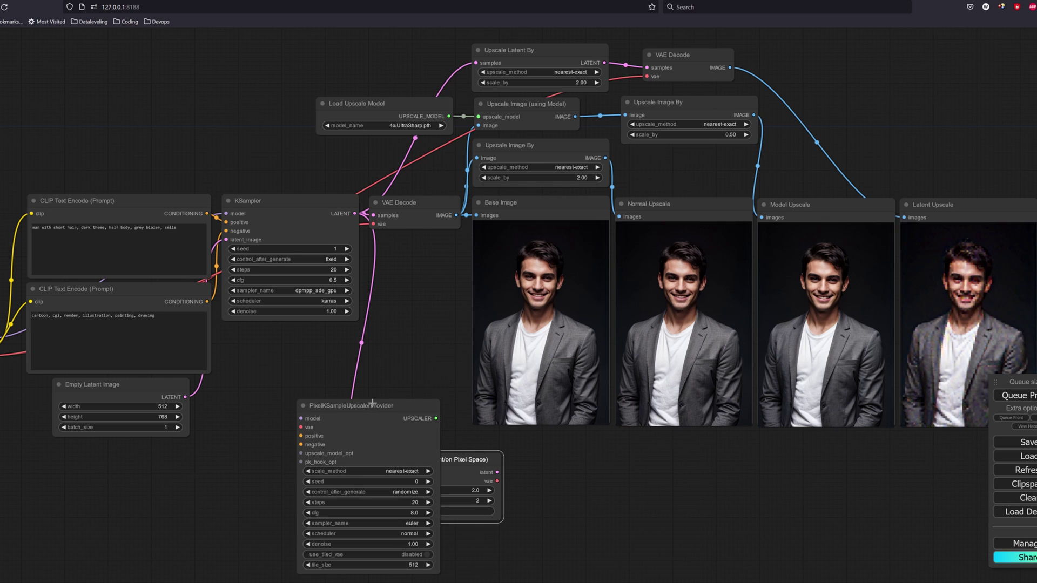
drag(363, 404, 284, 361)
drag(414, 457, 425, 454)
drag(288, 371, 295, 363)
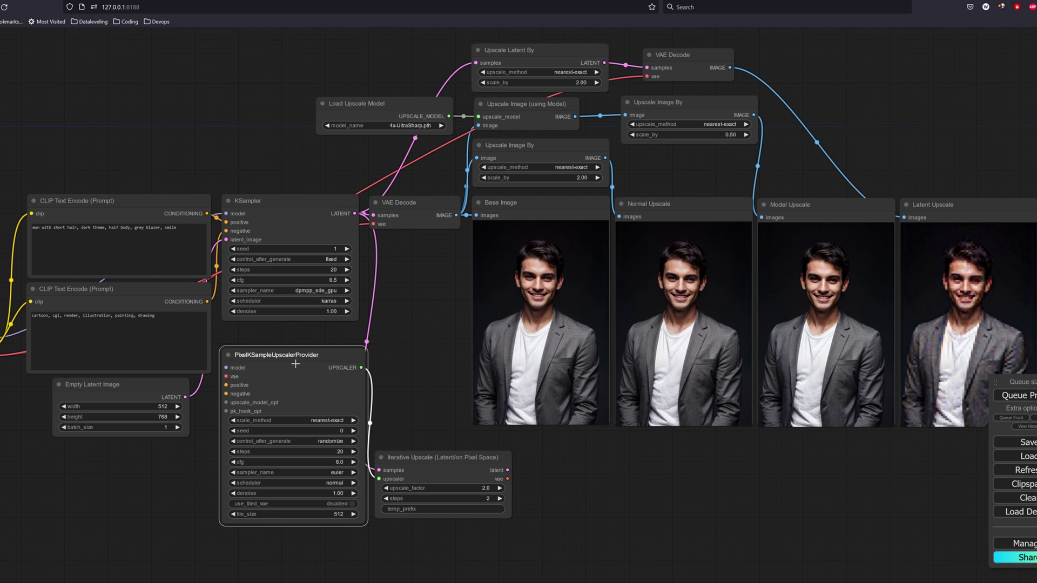
drag(410, 476, 416, 474)
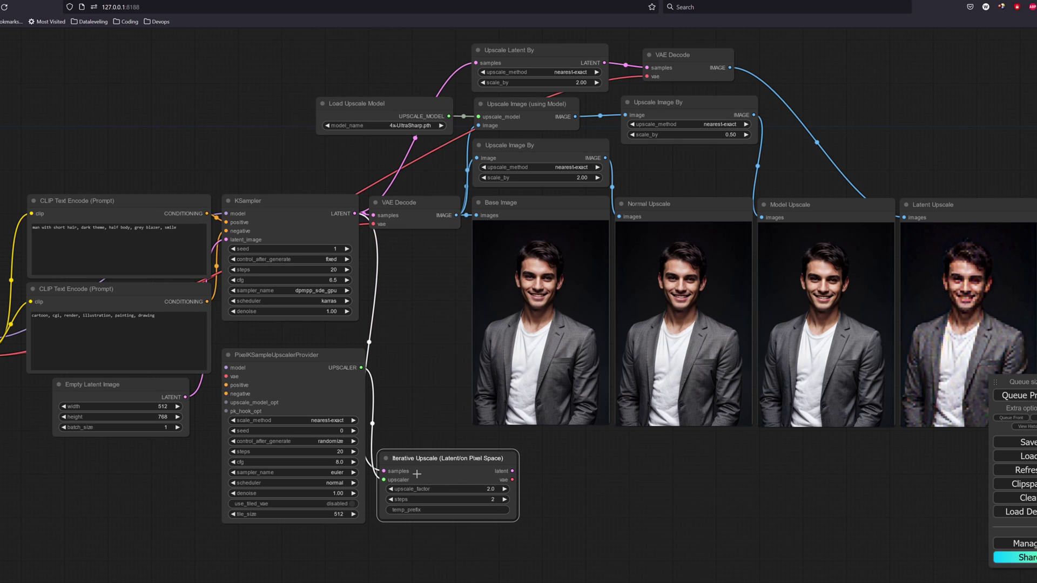
drag(207, 214, 226, 385)
drag(207, 301, 225, 393)
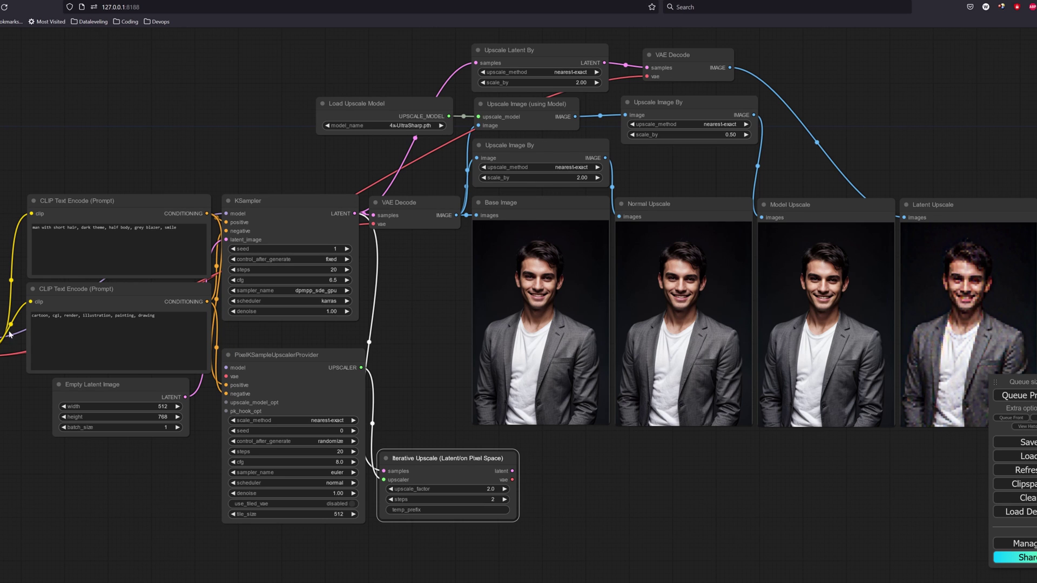
drag(2, 357, 226, 376)
Set the provider to seed 1 fixed, 50 steps, dpmpp_sde_gpu sampler, and denoise 0.10
click(332, 426)
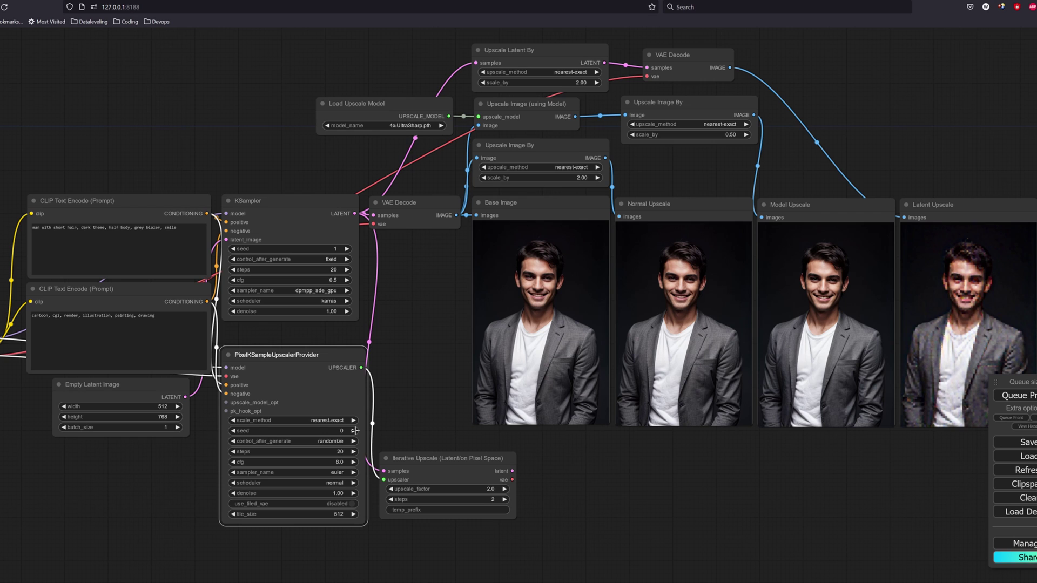
click(342, 438)
click(346, 436)
click(339, 452)
text(50)
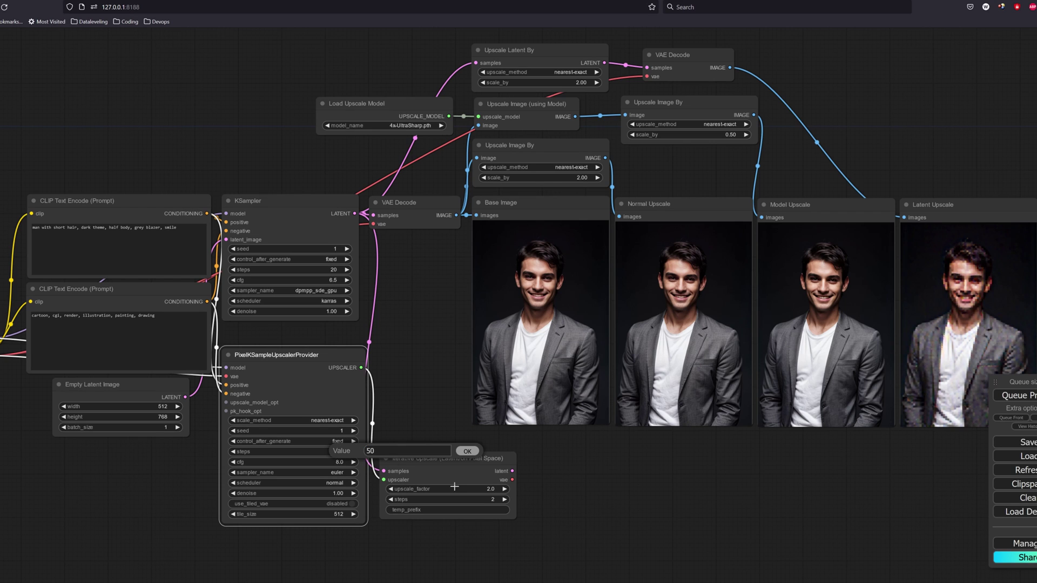
click(467, 451)
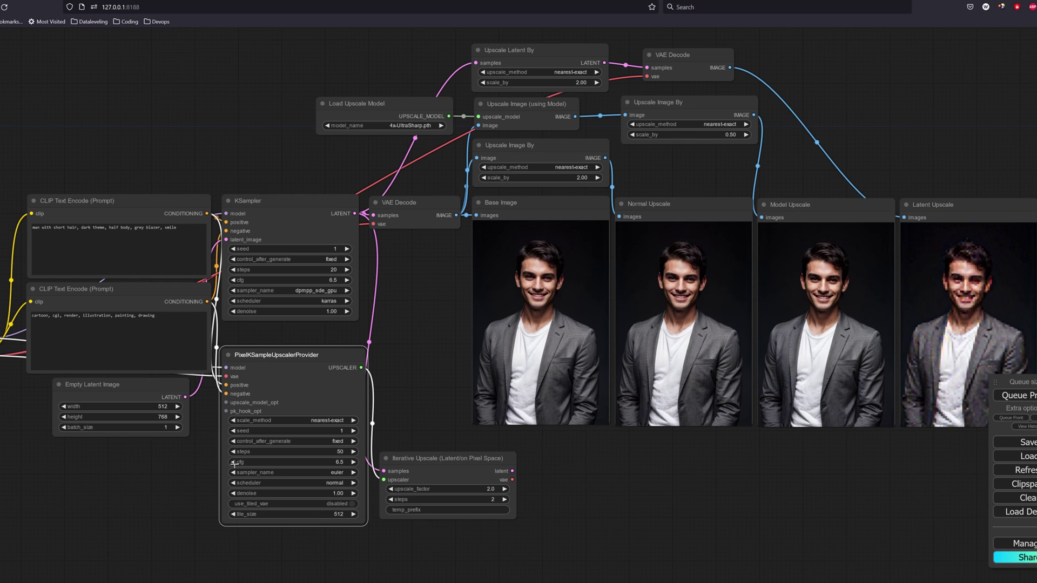
click(328, 474)
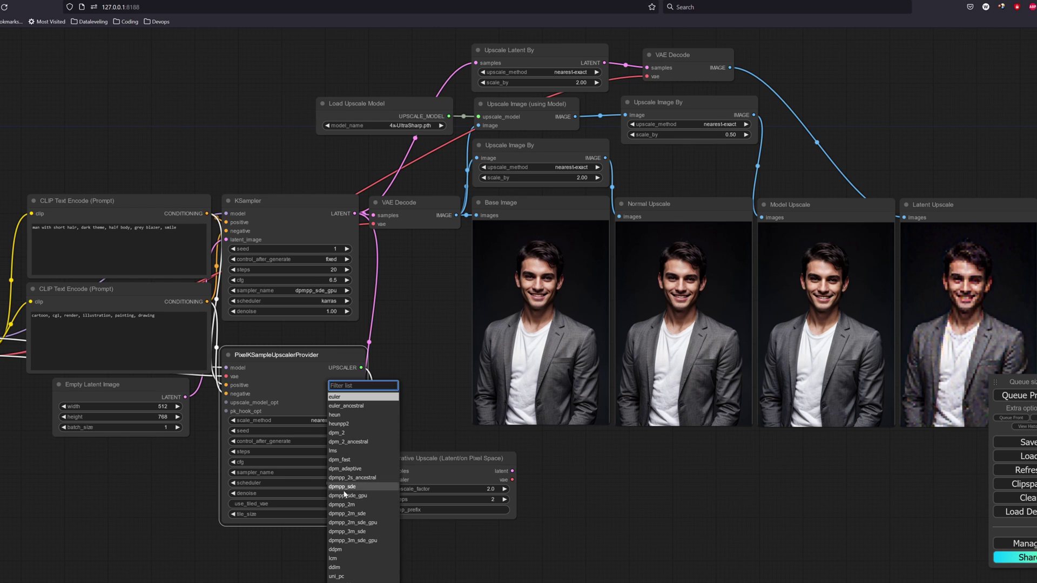
click(344, 495)
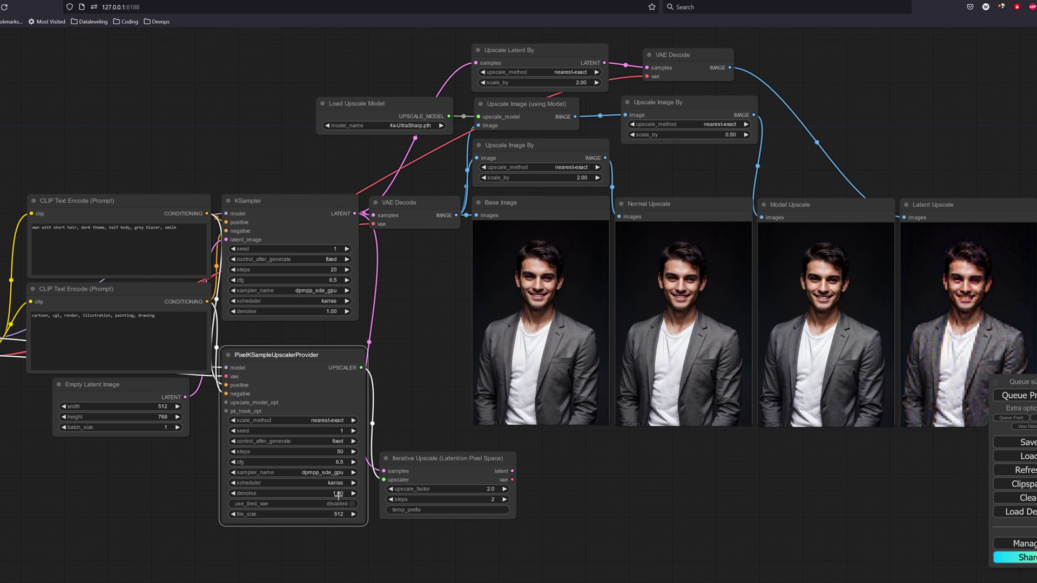
click(336, 493)
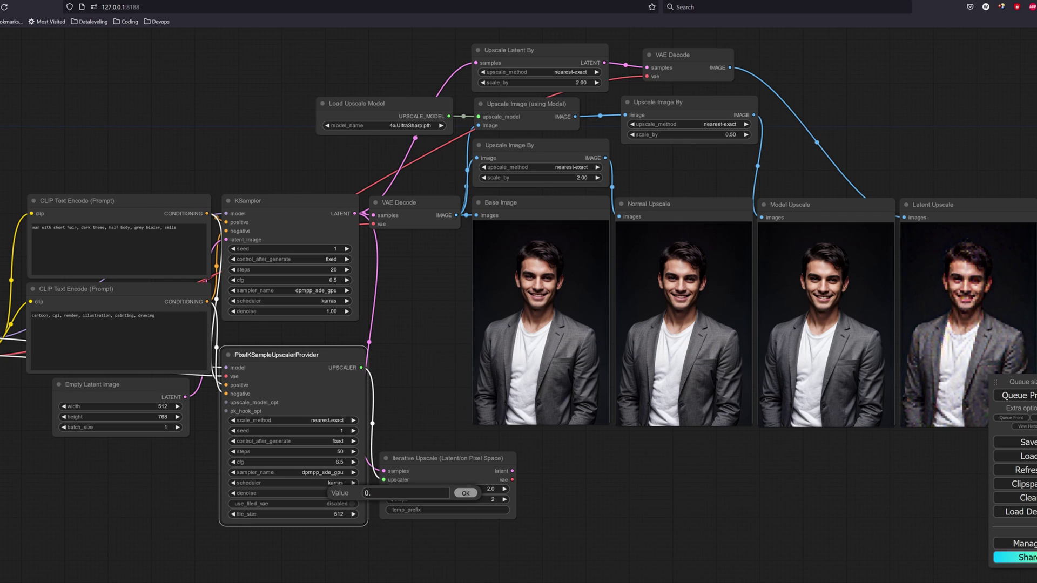
click(467, 493)
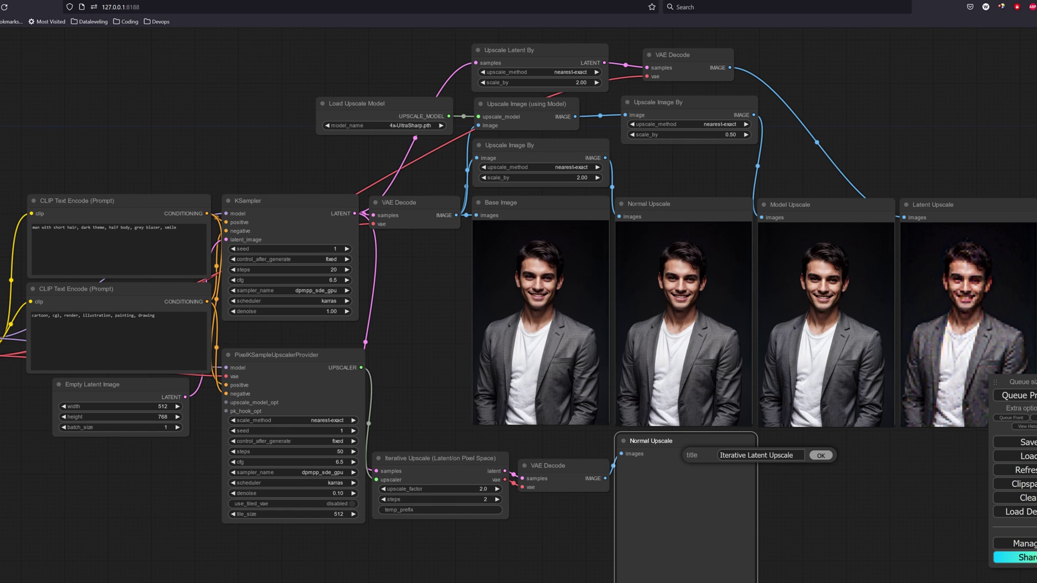
Title the preview Iterative Latent Upscale and feed the 4x-UltraSharp model into the provider
click(820, 456)
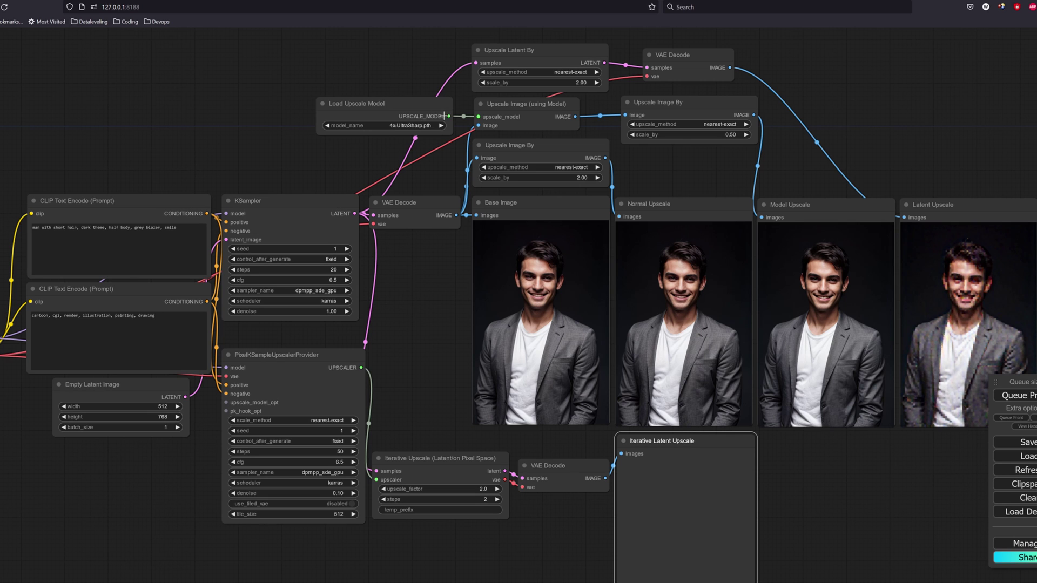
drag(449, 117, 226, 403)
drag(866, 481, 838, 384)
Run the workflow and inspect the Iterative Latent Upscale portrait at full size
key(ctrl+Return)
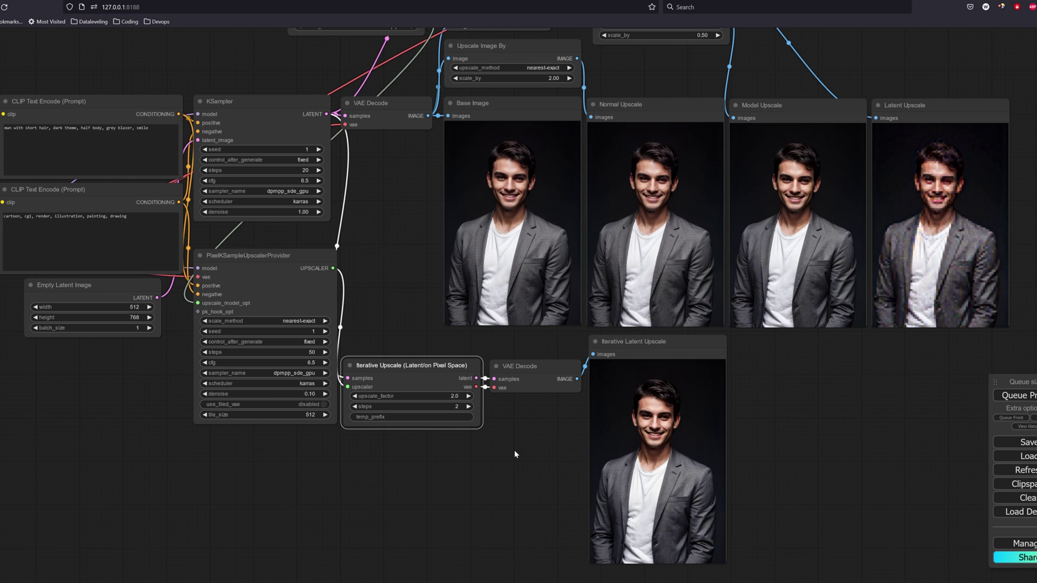
right_click(647, 429)
click(671, 382)
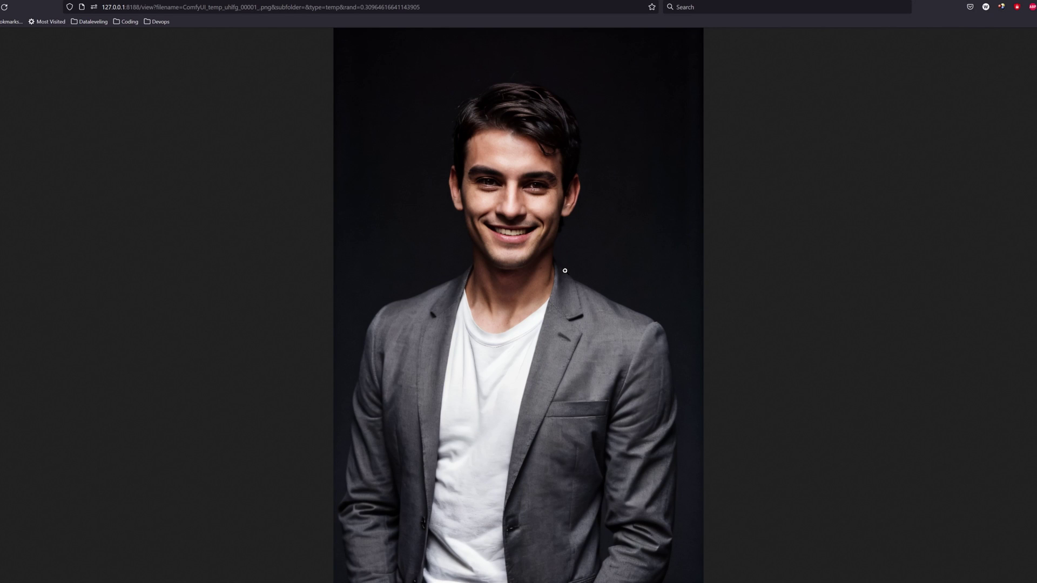
key(ctrl+w)
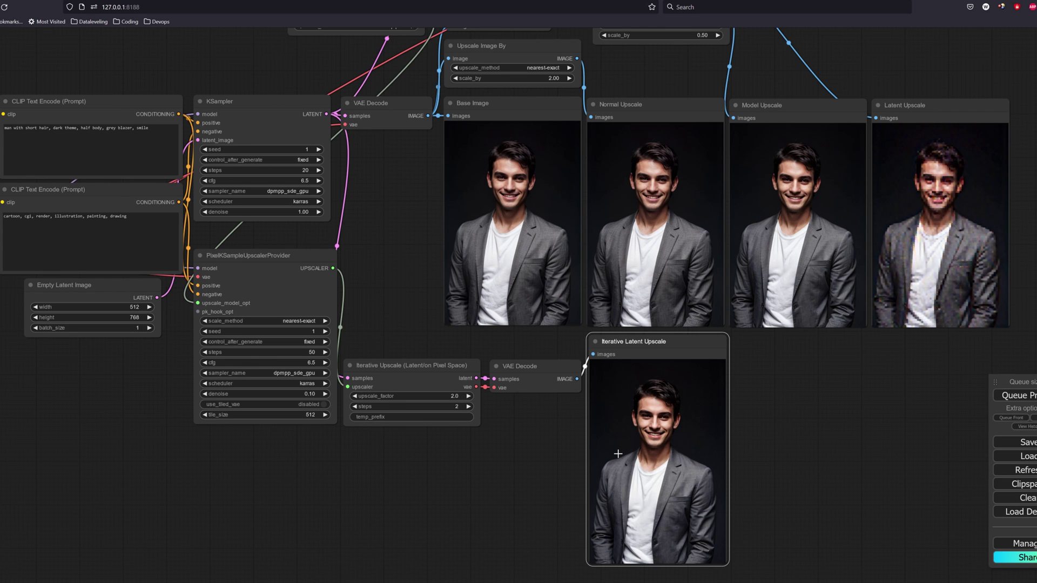
drag(457, 501, 475, 482)
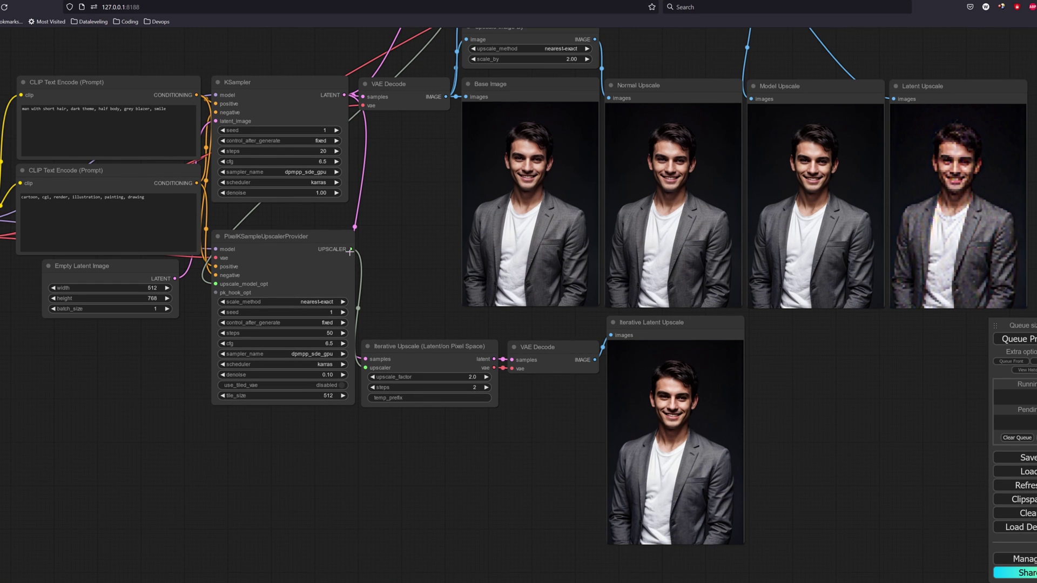
drag(350, 250, 359, 418)
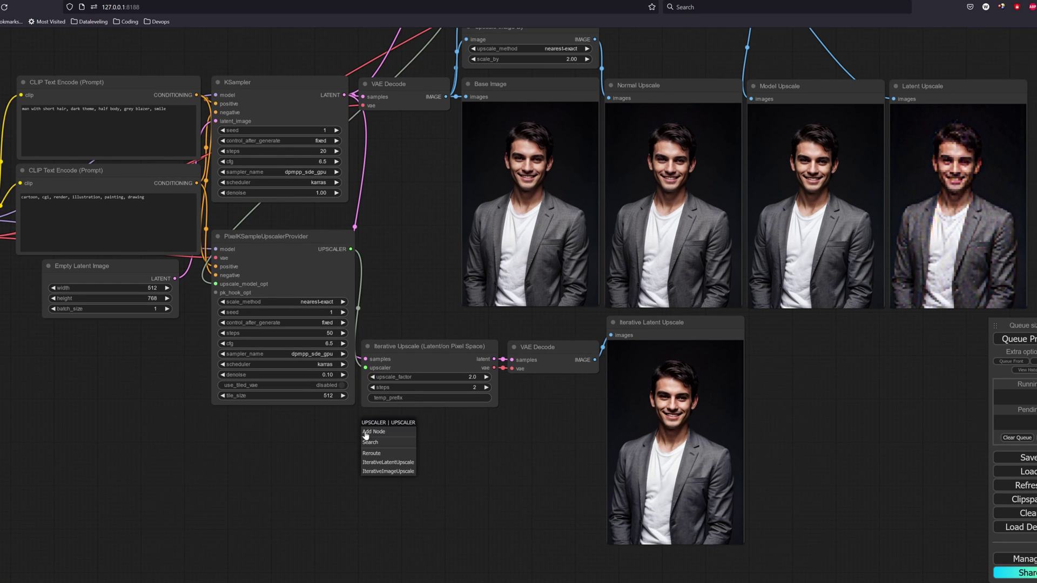
click(388, 472)
drag(454, 430, 452, 427)
click(469, 462)
text(2)
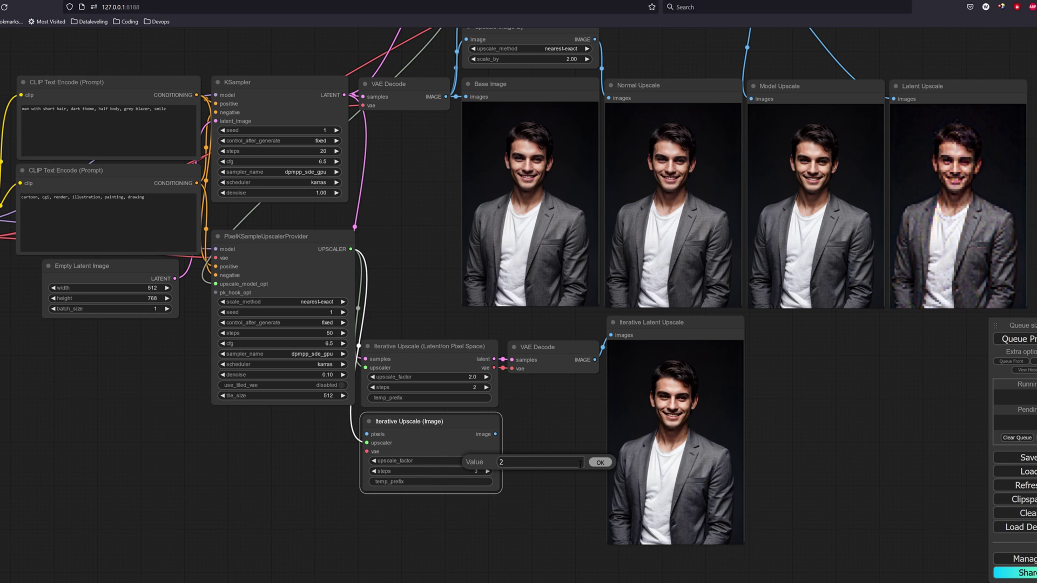
click(596, 466)
click(374, 471)
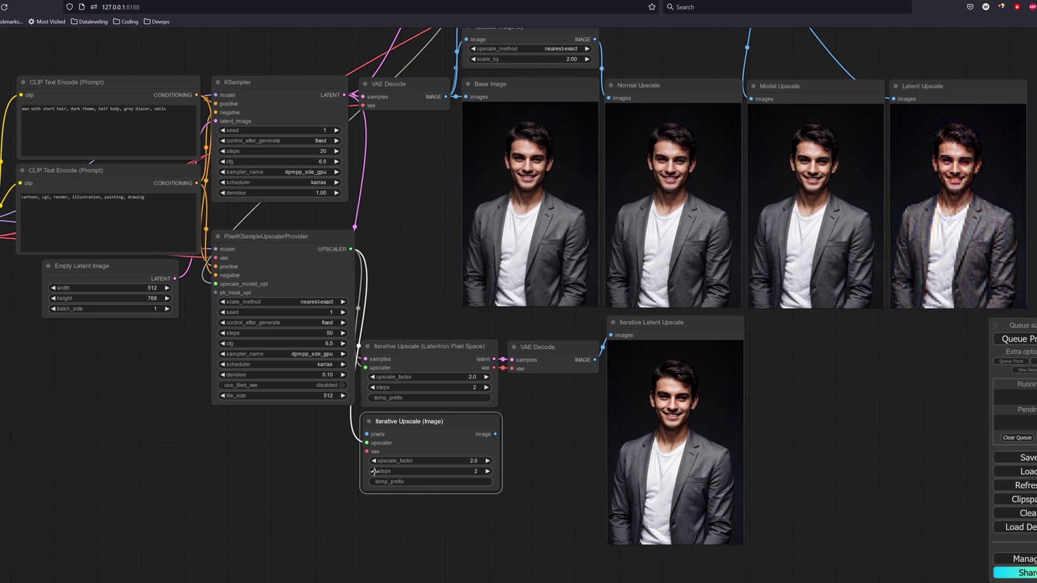
drag(367, 434, 446, 97)
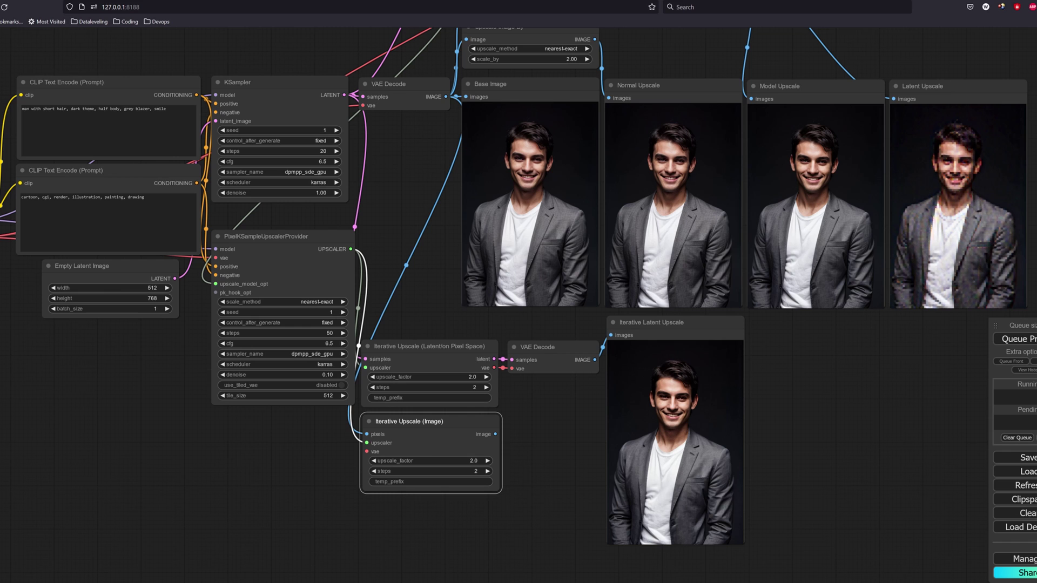
drag(215, 258, 367, 451)
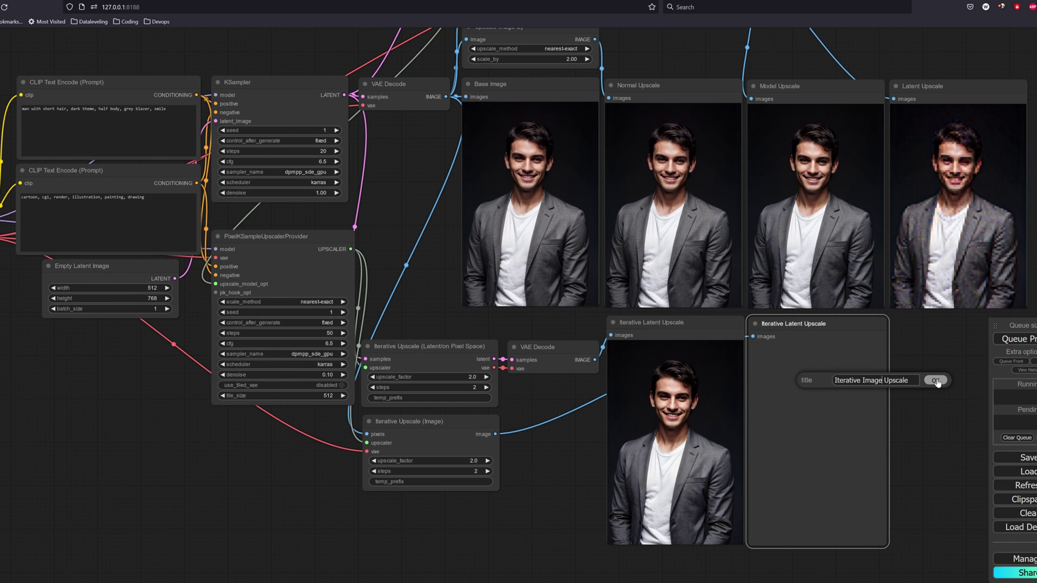
click(940, 384)
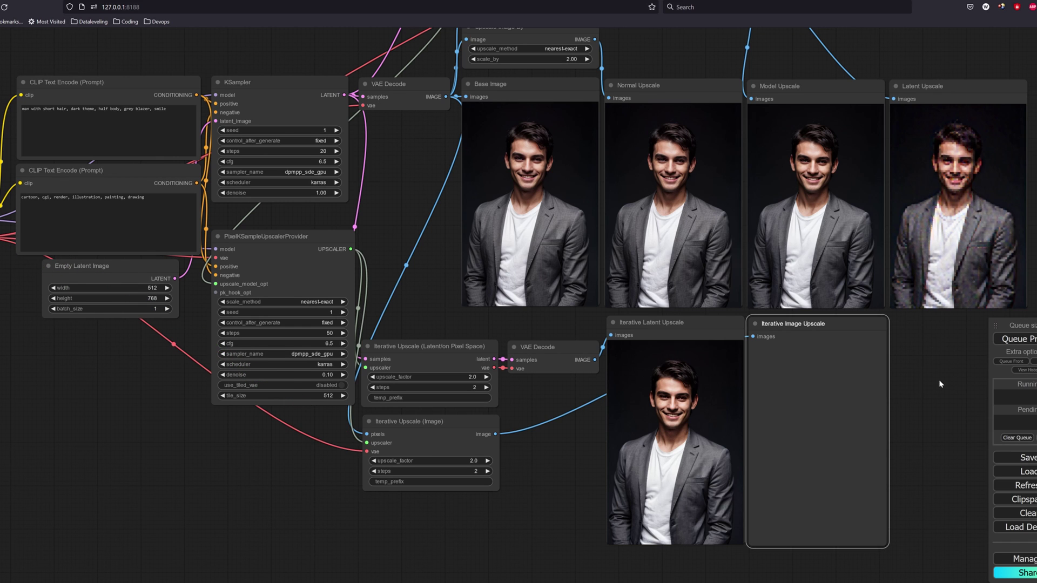
click(1015, 339)
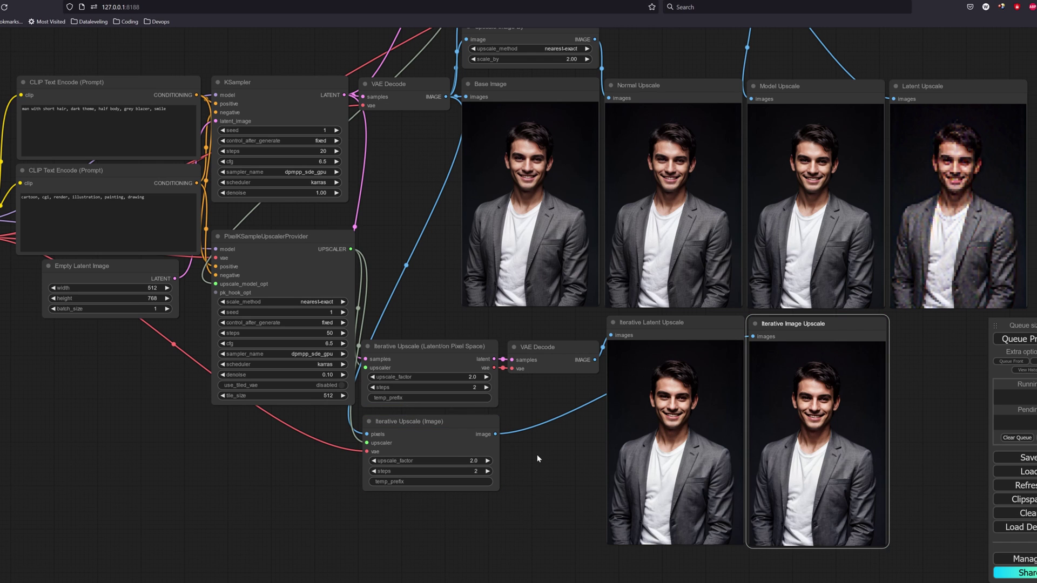
right_click(798, 413)
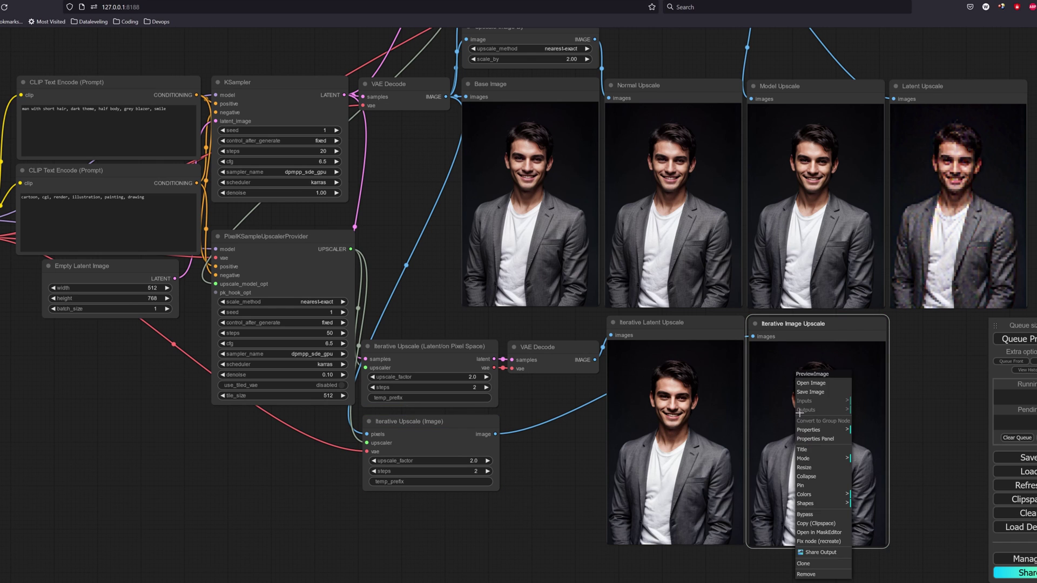
click(823, 385)
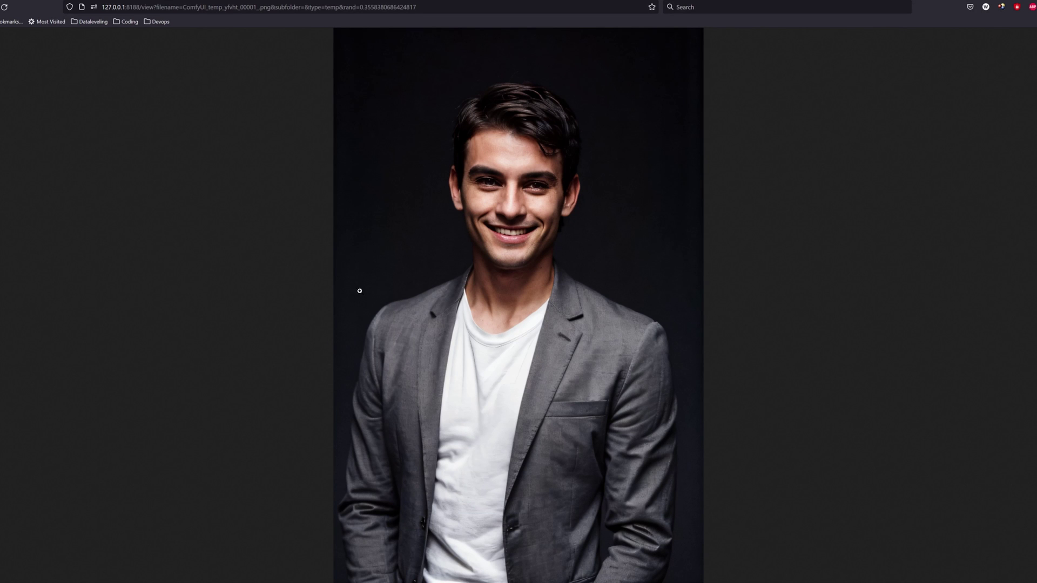
Back in the workflow, add an Ultimate SD Upscale node below the iterative upscalers
key(alt+Left)
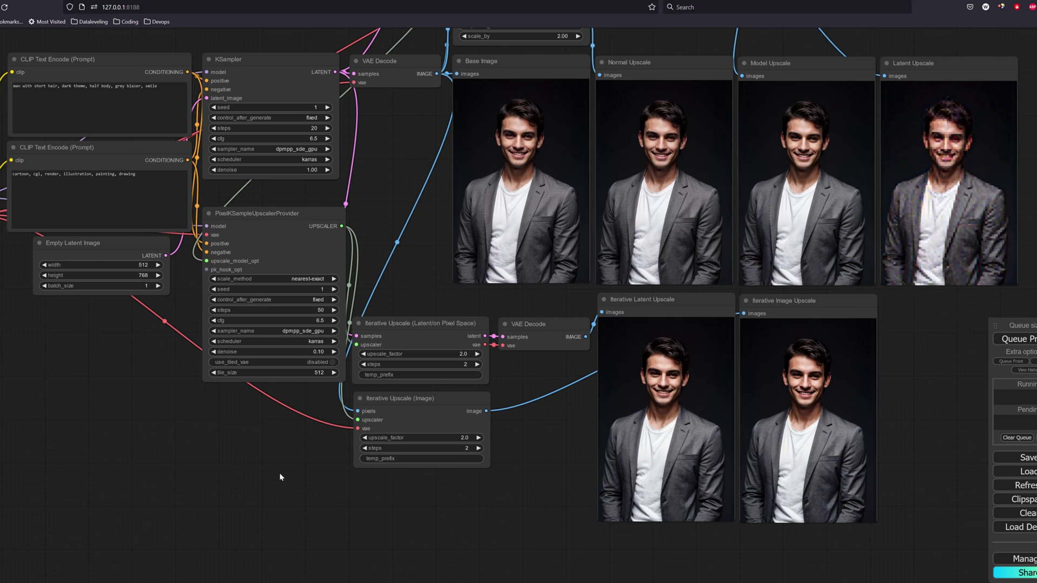
double_click(277, 479)
text(ultima)
click(283, 504)
drag(370, 498, 407, 449)
drag(520, 424, 534, 479)
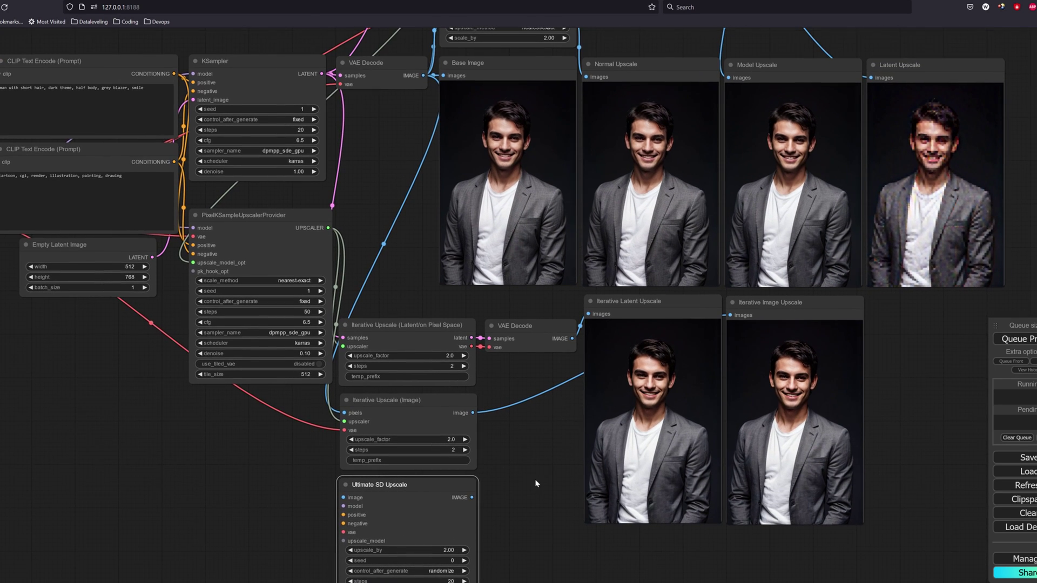
Wire the decoded image, model, positive and negative prompts, VAE and upscale model into Ultimate SD Upscale
drag(422, 75, 345, 497)
drag(259, 460, 319, 458)
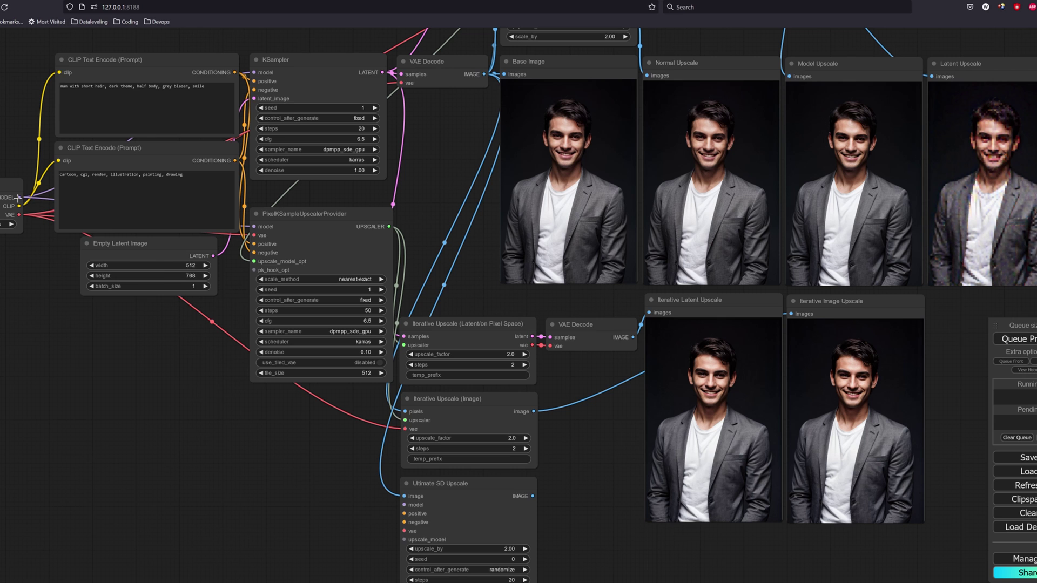
drag(19, 198, 404, 505)
drag(234, 72, 404, 513)
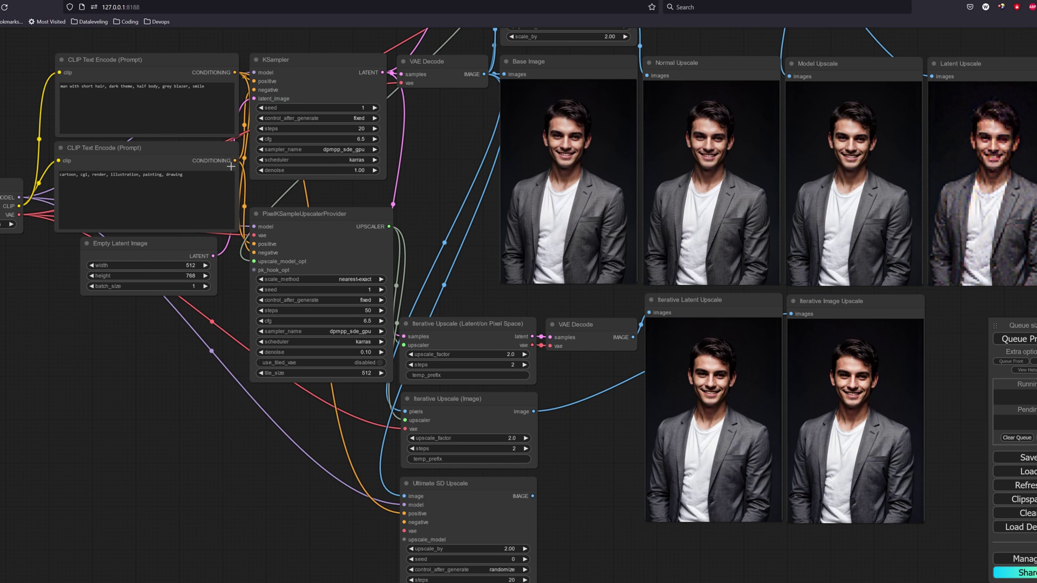
drag(234, 161, 404, 523)
drag(19, 215, 404, 531)
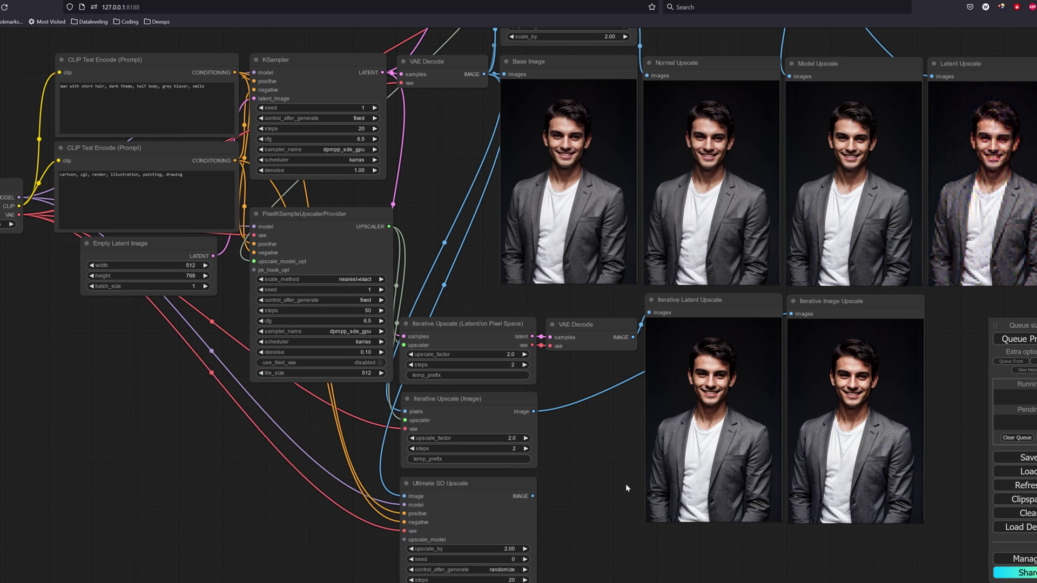
drag(625, 484, 613, 534)
scroll(613, 533, down, 1)
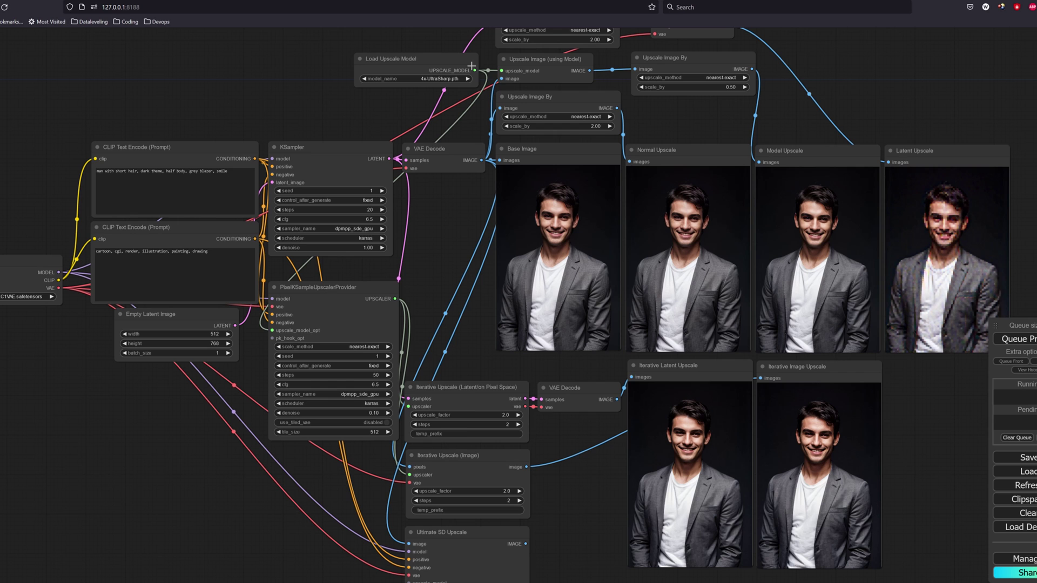
drag(475, 70, 409, 581)
Set Ultimate SD Upscale to seed 1 fixed, 50 steps, and cfg 6.5
drag(574, 523, 569, 302)
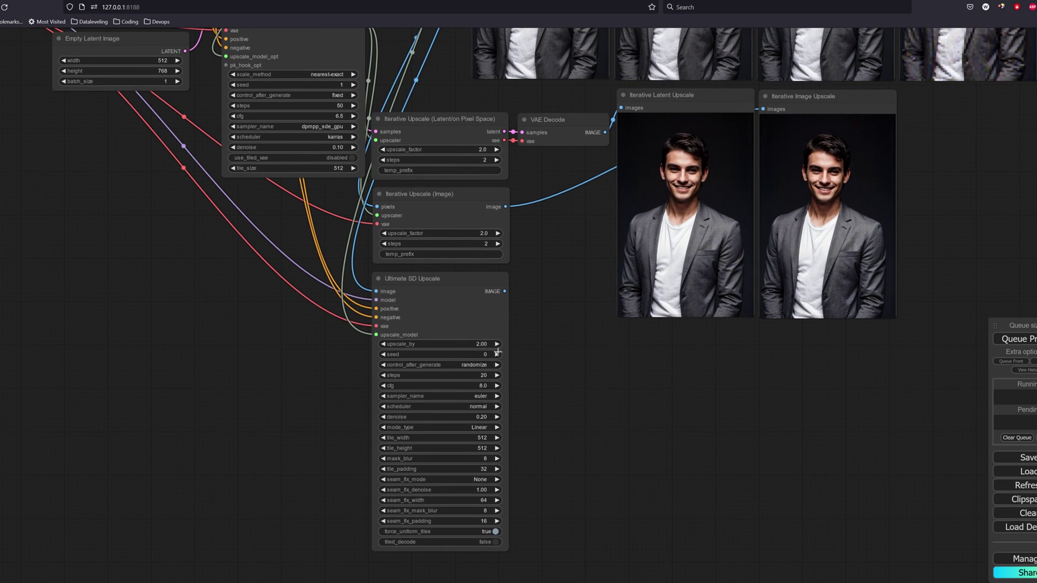
click(497, 356)
click(496, 366)
click(484, 375)
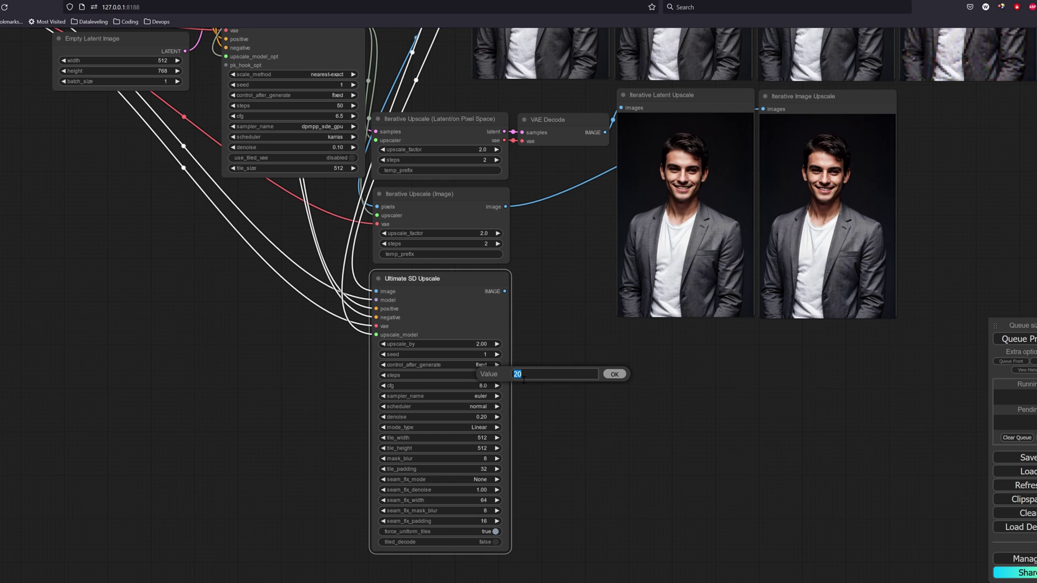
text(50)
key(Return)
click(383, 386)
click(383, 385)
Choose the dpmpp_sde_gpu sampler, karras scheduler, and denoise 0.10
click(478, 396)
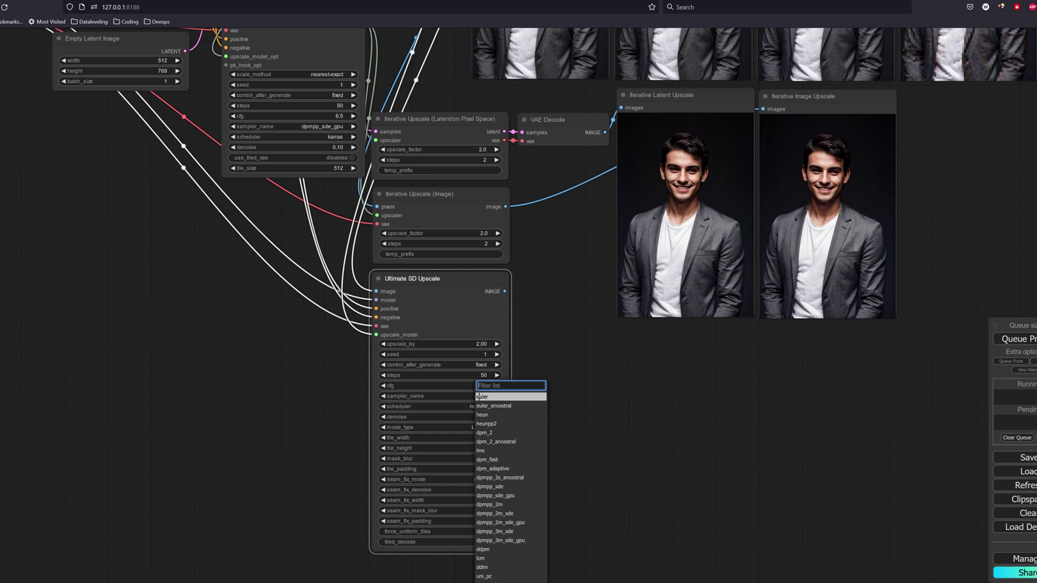
click(488, 514)
click(478, 406)
click(482, 411)
click(480, 417)
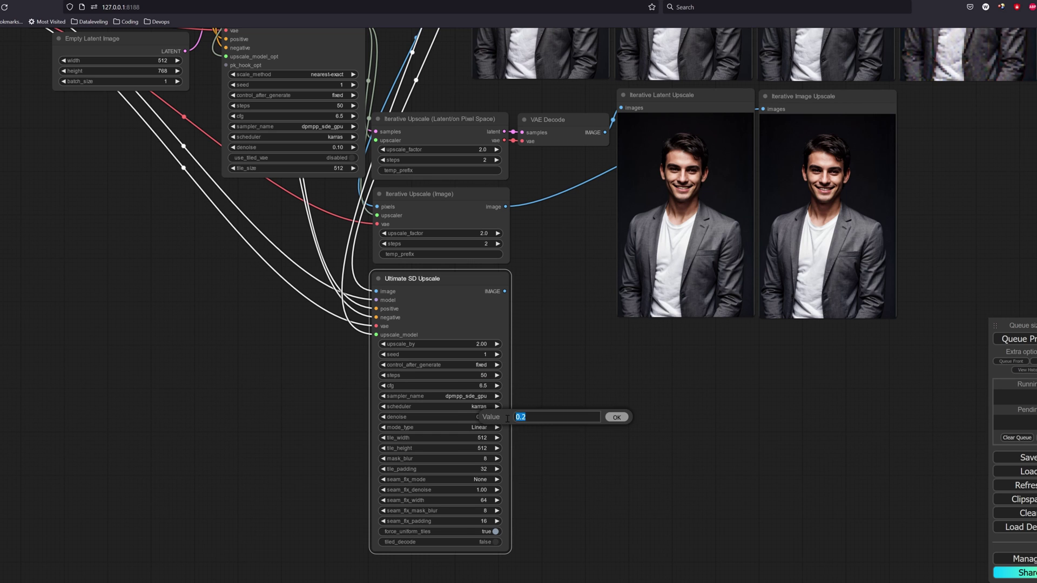
text(0.1)
key(Return)
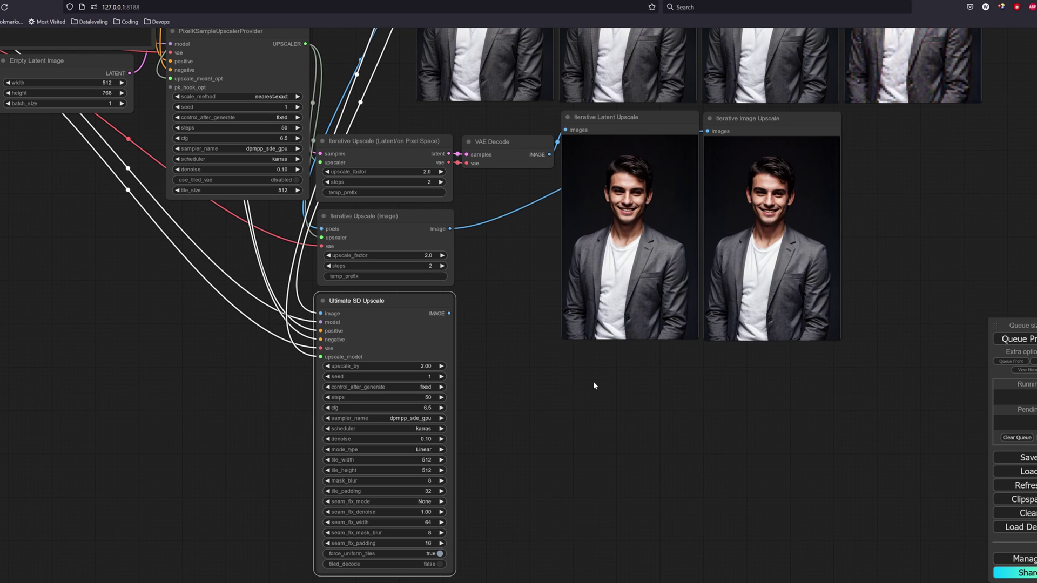
Title the preview Ultimate SD Upscale, queue the workflow, and open the result full size
key(Return)
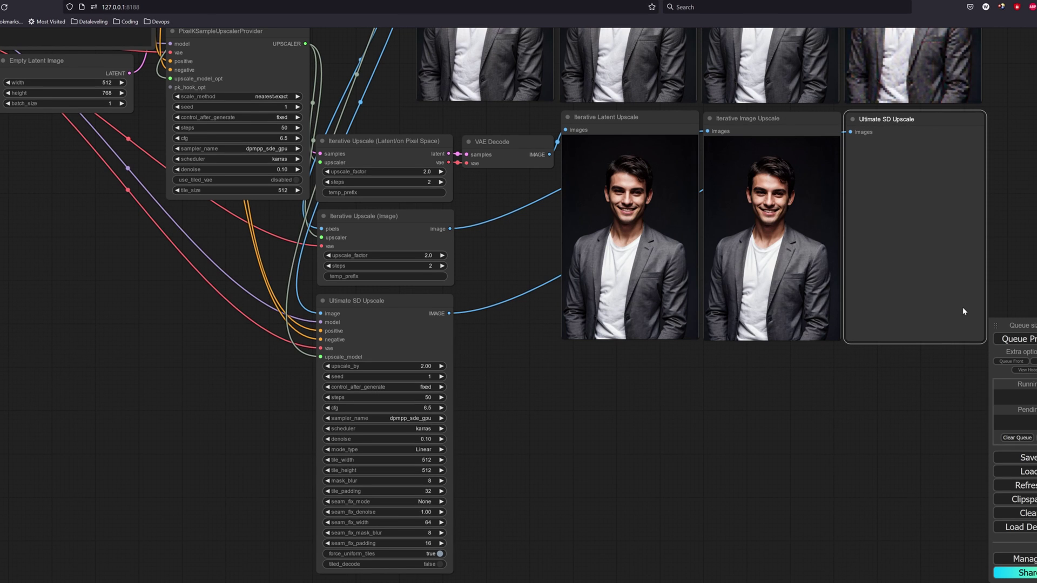
drag(863, 421, 835, 481)
click(1026, 340)
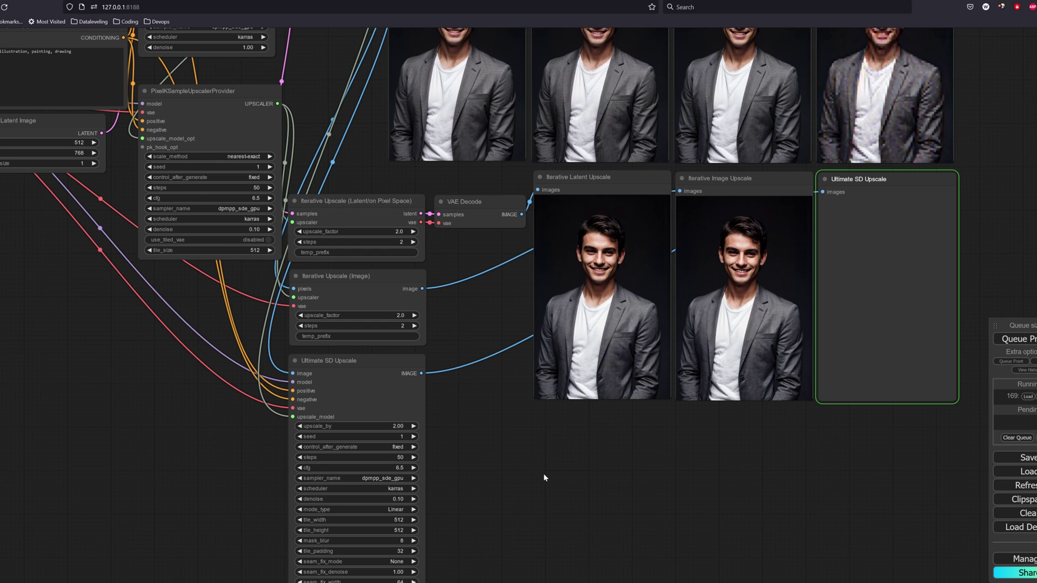
right_click(898, 215)
click(901, 223)
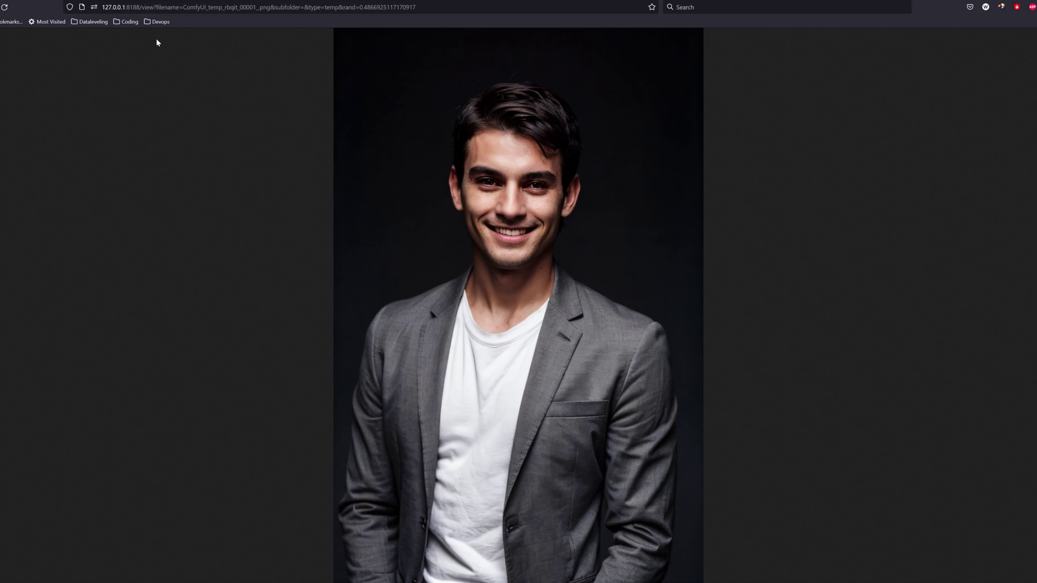
Add an AIO Aux Preprocessor node below the Empty Latent Image
key(ctrl+w)
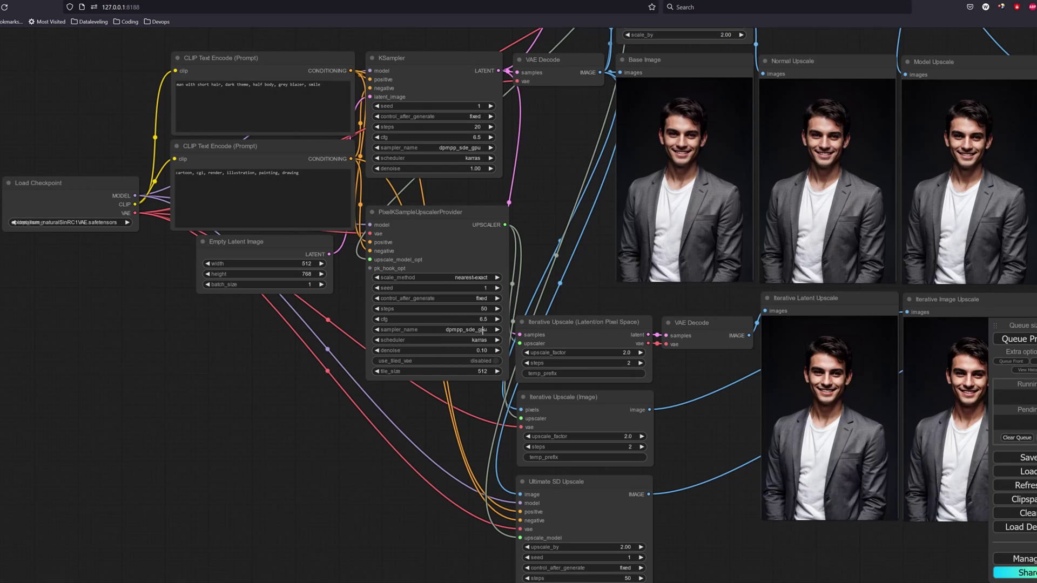
right_click(146, 360)
click(171, 367)
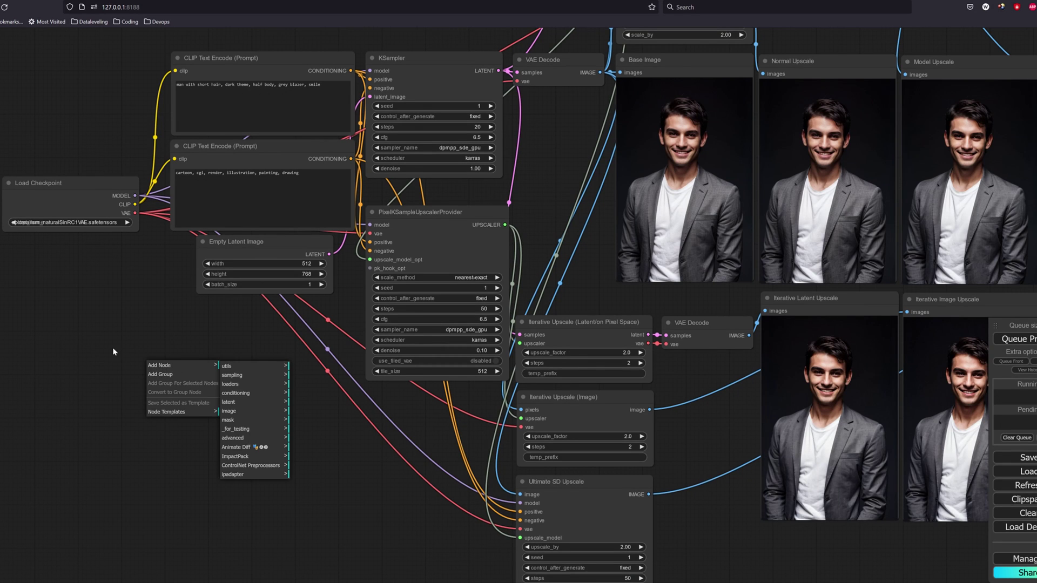
click(259, 466)
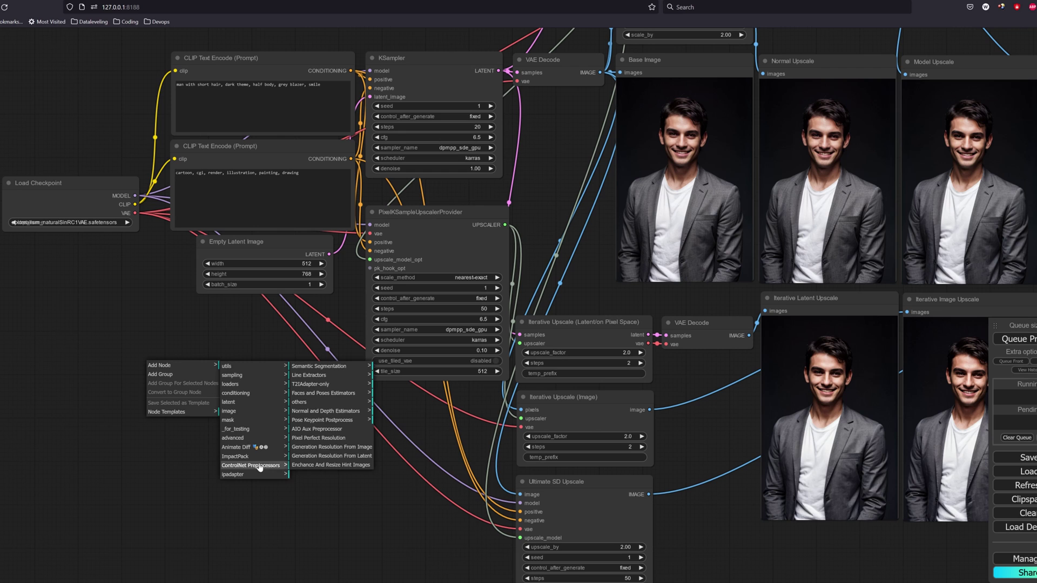
click(316, 429)
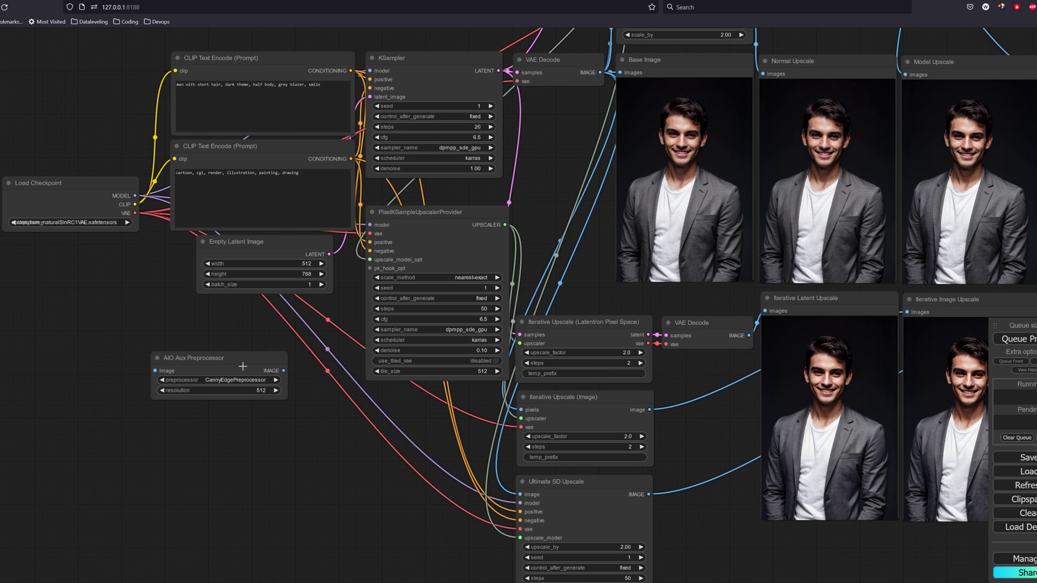
drag(242, 367, 294, 386)
Feed the decoded base image into the preprocessor and set it to LineartStandardPreprocessor
drag(354, 318, 347, 364)
drag(592, 119, 192, 439)
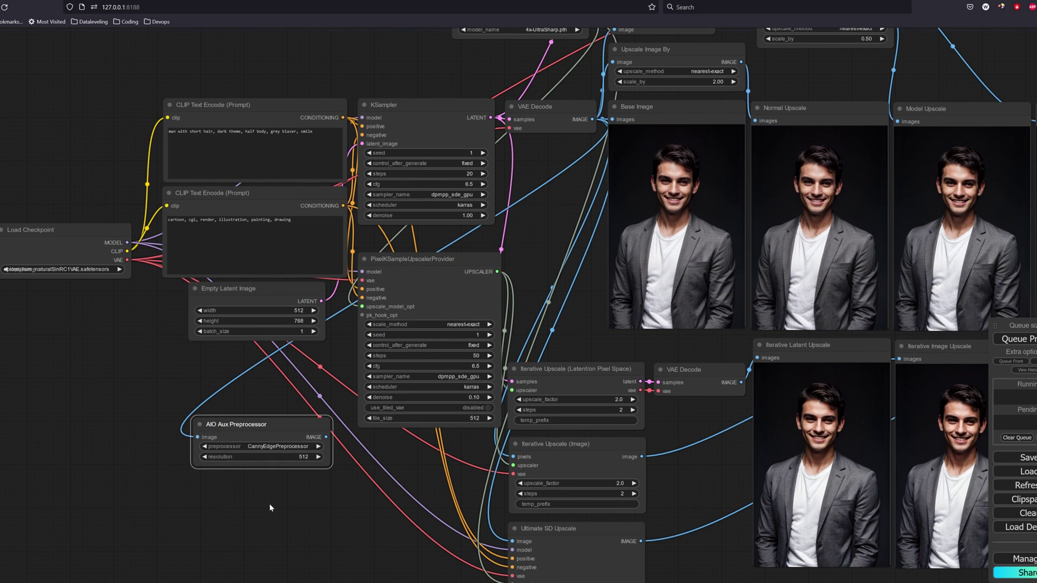
drag(266, 503, 305, 460)
drag(304, 387, 295, 389)
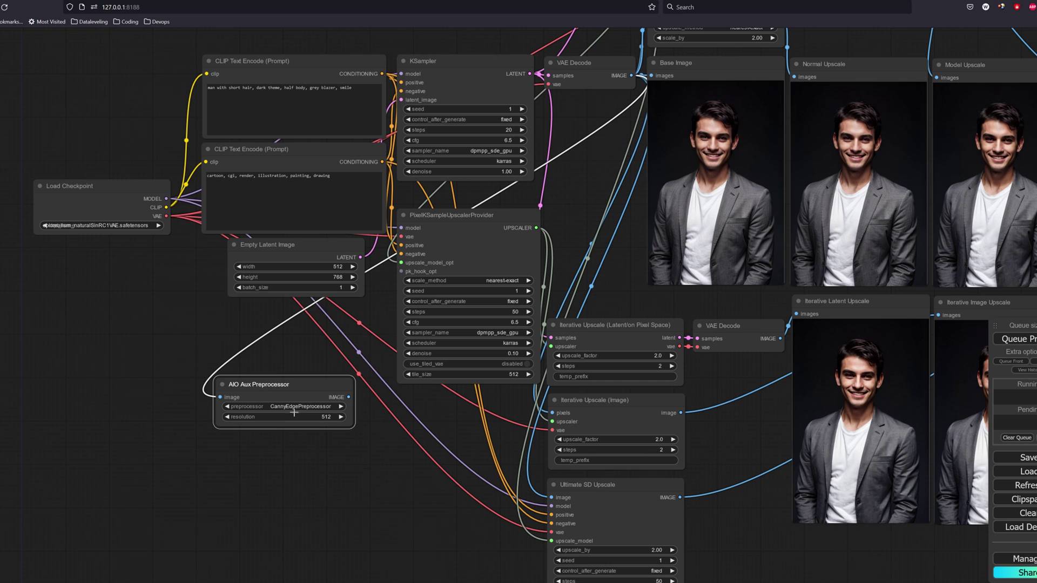
click(294, 408)
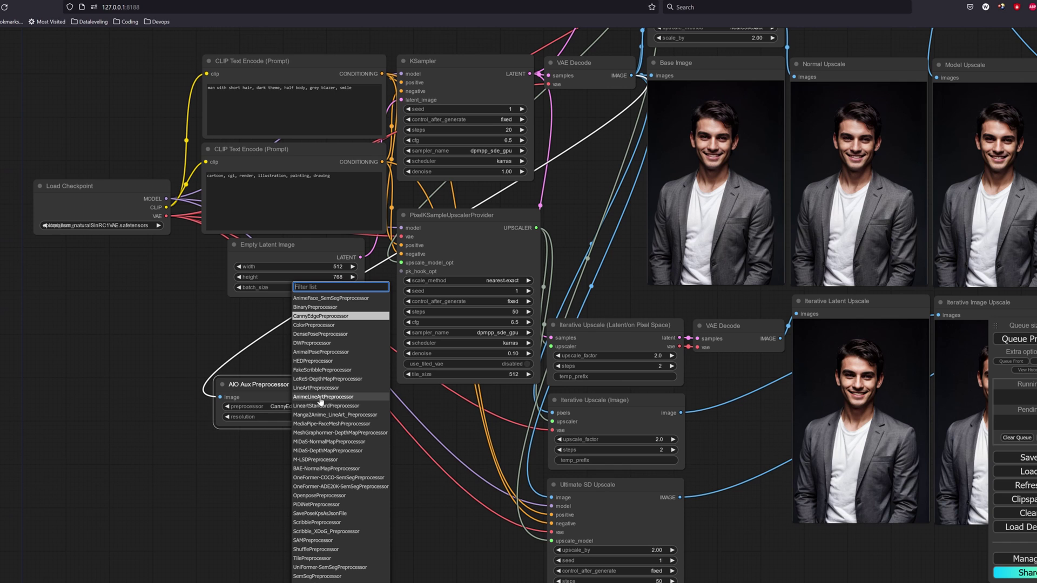
click(324, 405)
Title the new preview 'Line Art' and queue the workflow to render the line-art portrait
drag(300, 386, 289, 391)
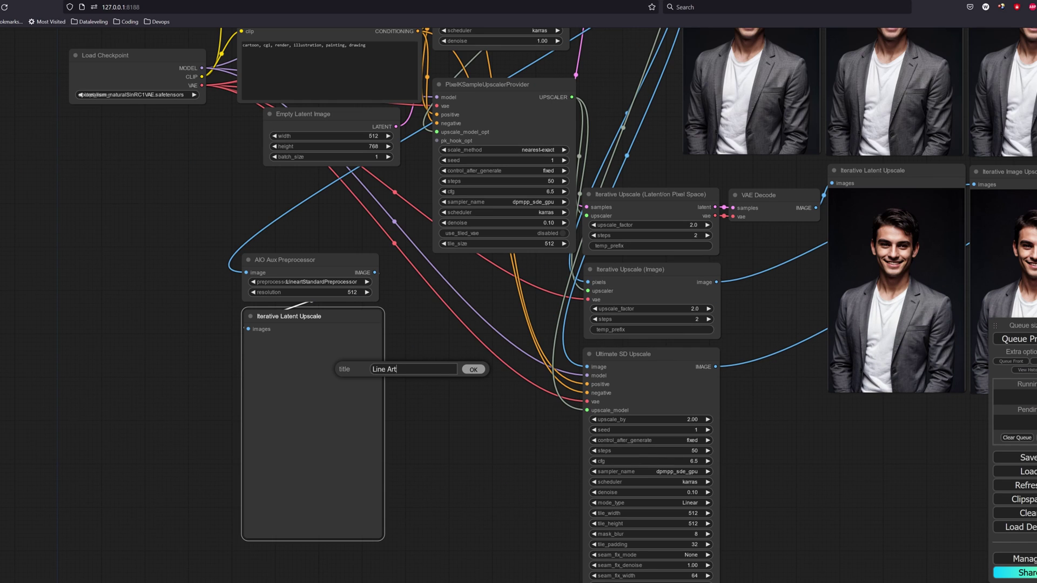
click(471, 370)
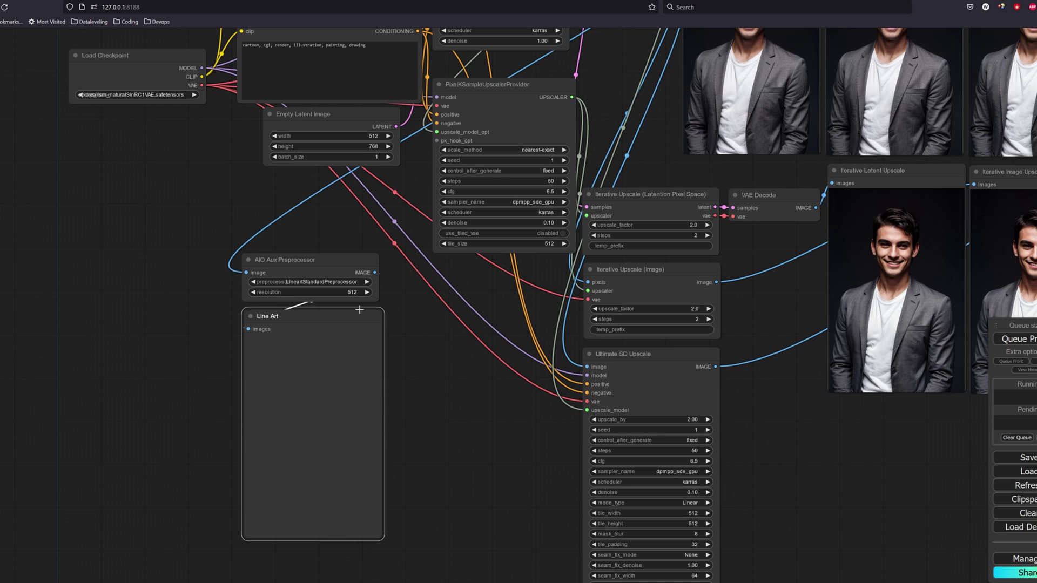
click(1017, 339)
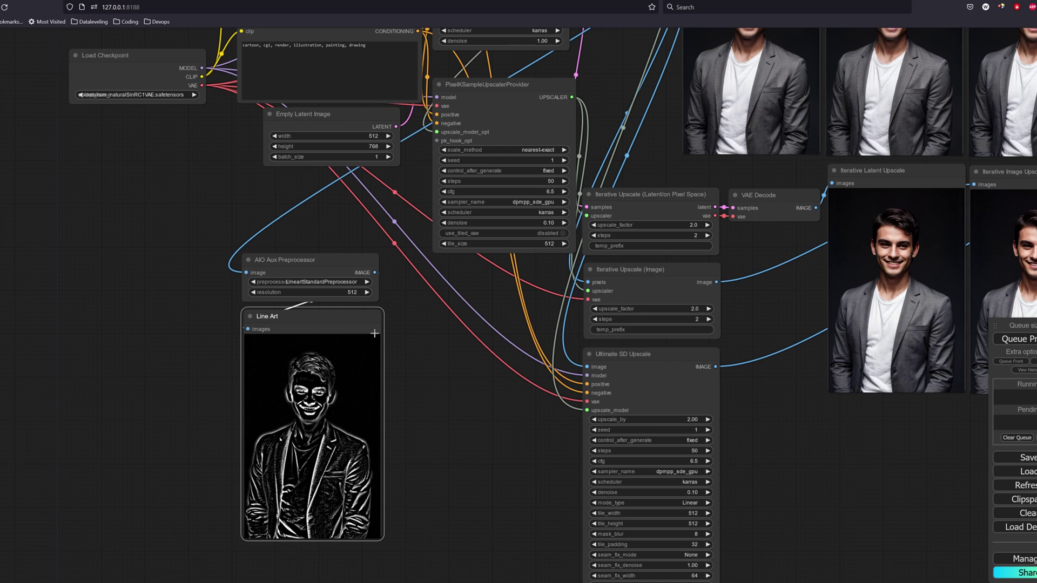
drag(405, 359, 361, 445)
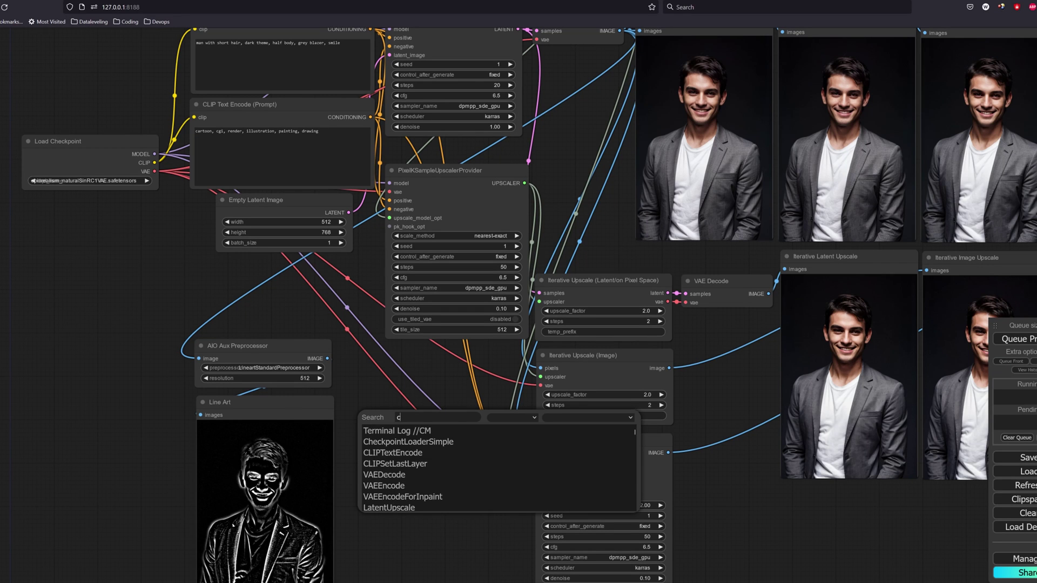
Add an Apply ControlNet node beside the preprocessor and feed it the line-art image
text(l)
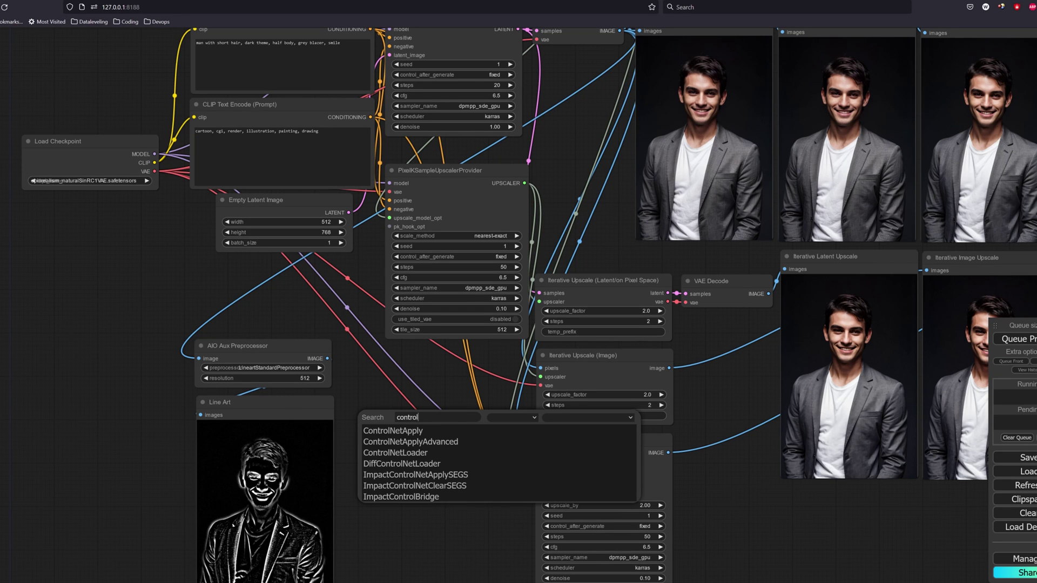
click(406, 432)
drag(423, 409, 419, 364)
drag(241, 351, 167, 329)
drag(243, 414, 164, 397)
drag(397, 365, 316, 361)
drag(252, 336, 285, 385)
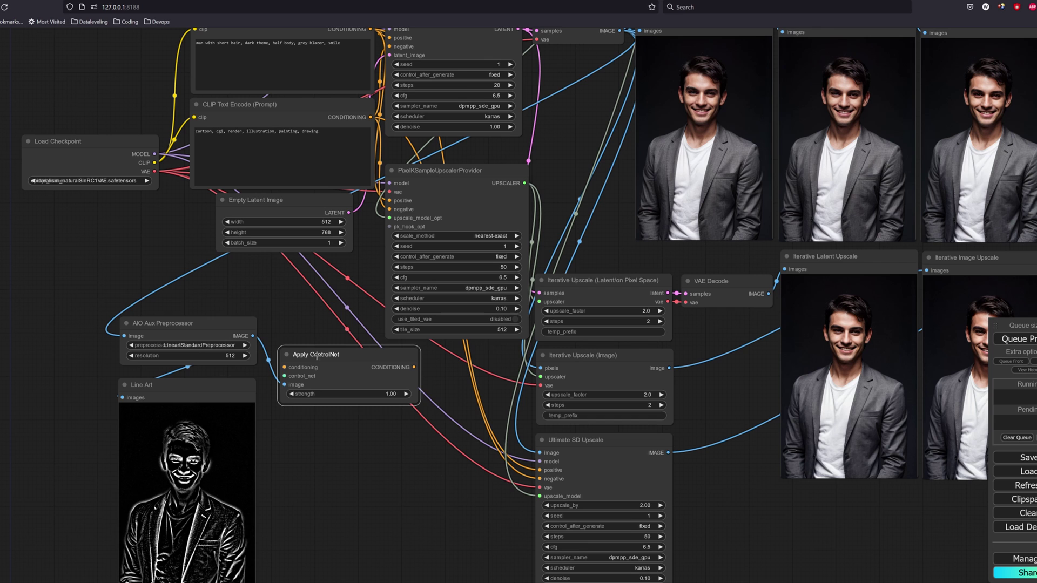
drag(320, 355, 328, 356)
Route the positive prompt conditioning into Apply ControlNet and attach a Load ControlNet Model node
drag(298, 276, 292, 301)
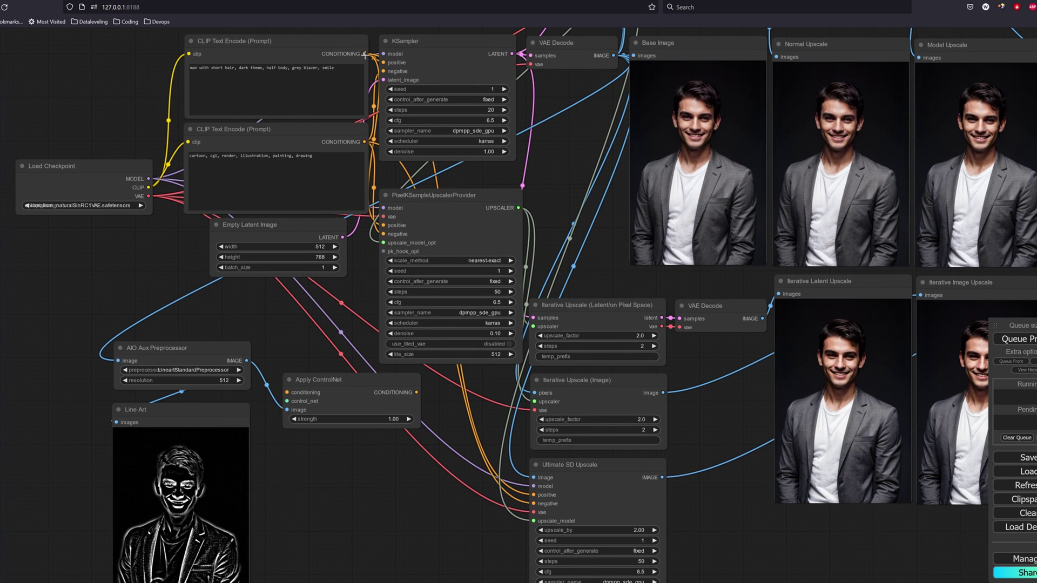
drag(365, 53, 306, 470)
click(311, 487)
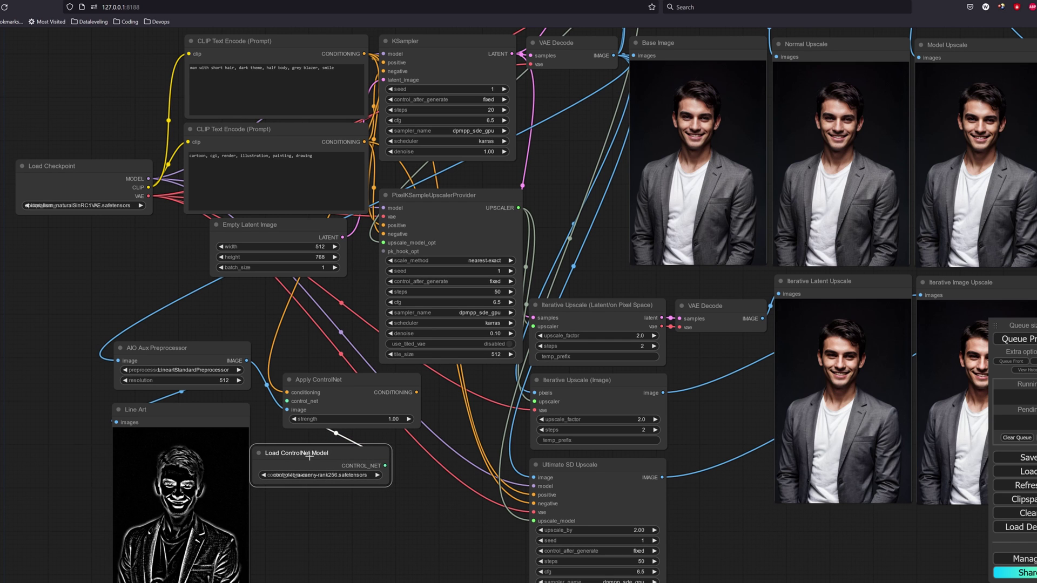
click(319, 477)
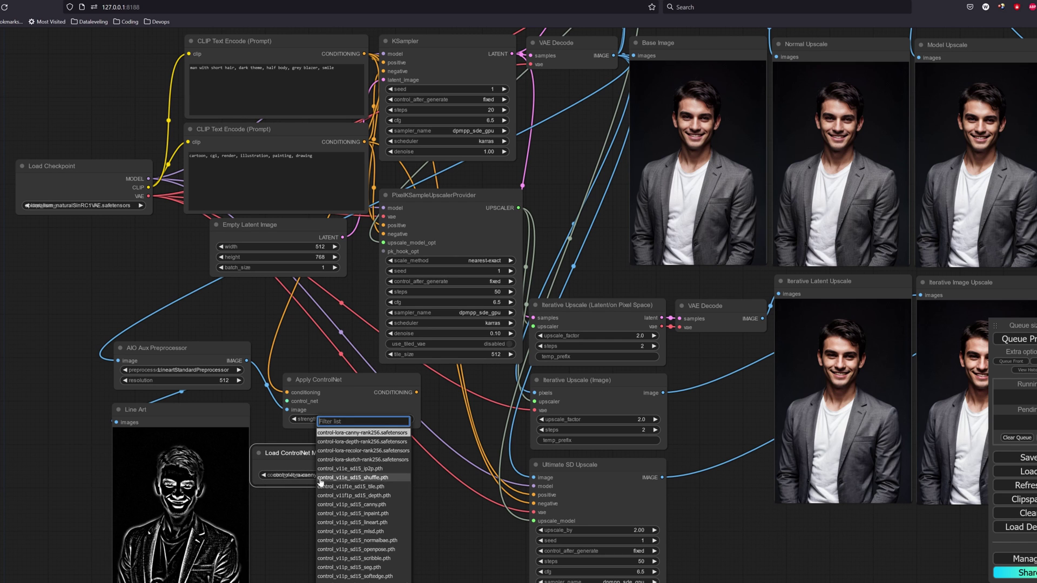
Select control_v11p_sd15_lineart.pth as the ControlNet model and align the two ControlNet nodes
click(372, 521)
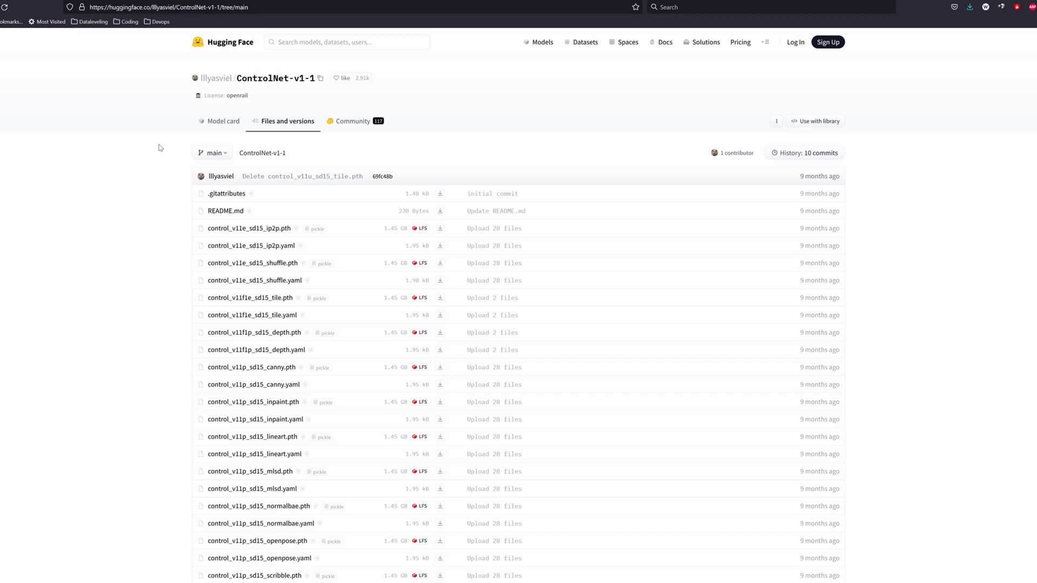
scroll(160, 142, down, 3)
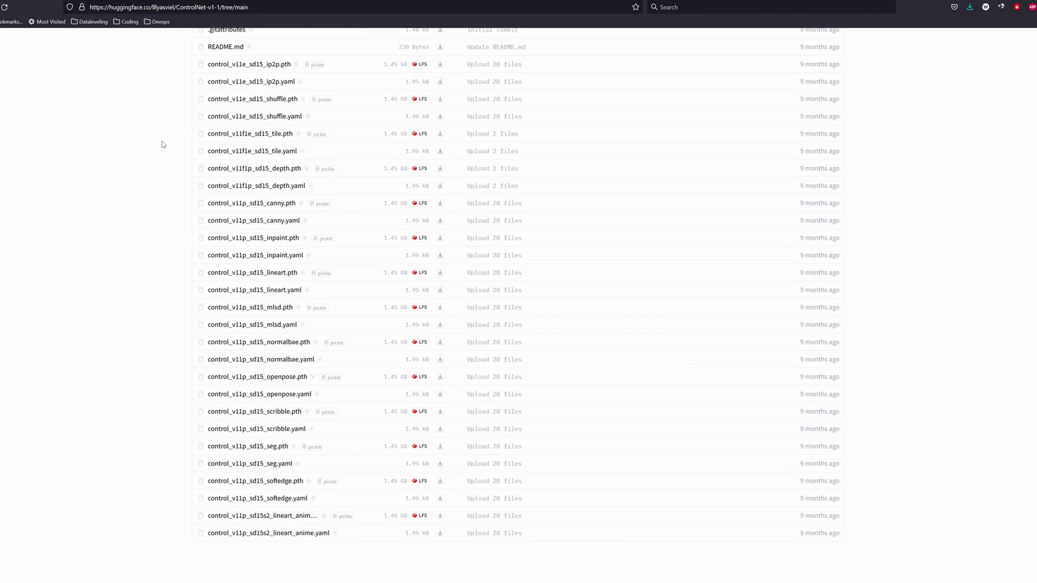
scroll(162, 144, up, 3)
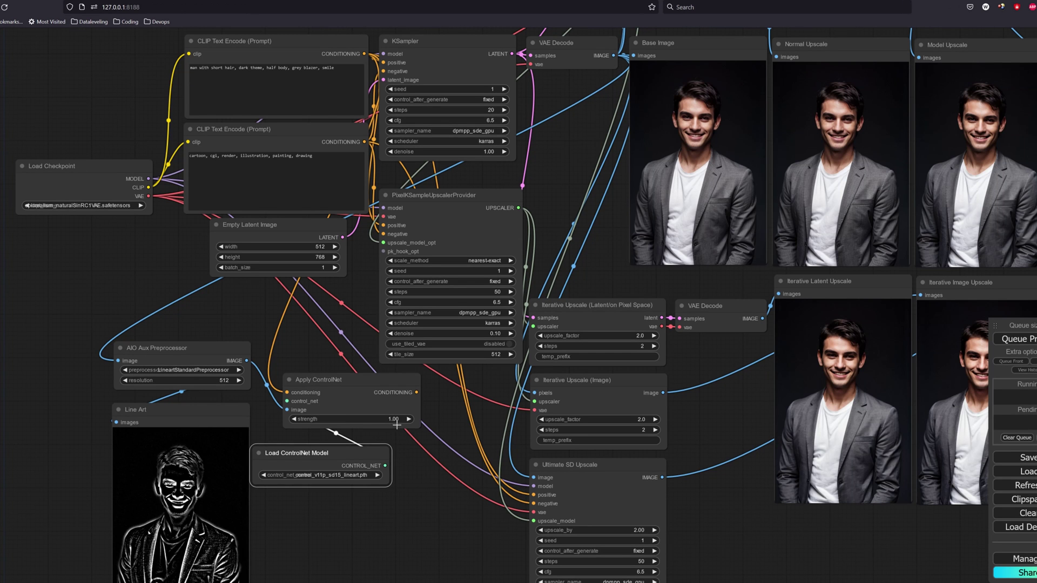
drag(377, 382, 349, 384)
drag(329, 453, 334, 448)
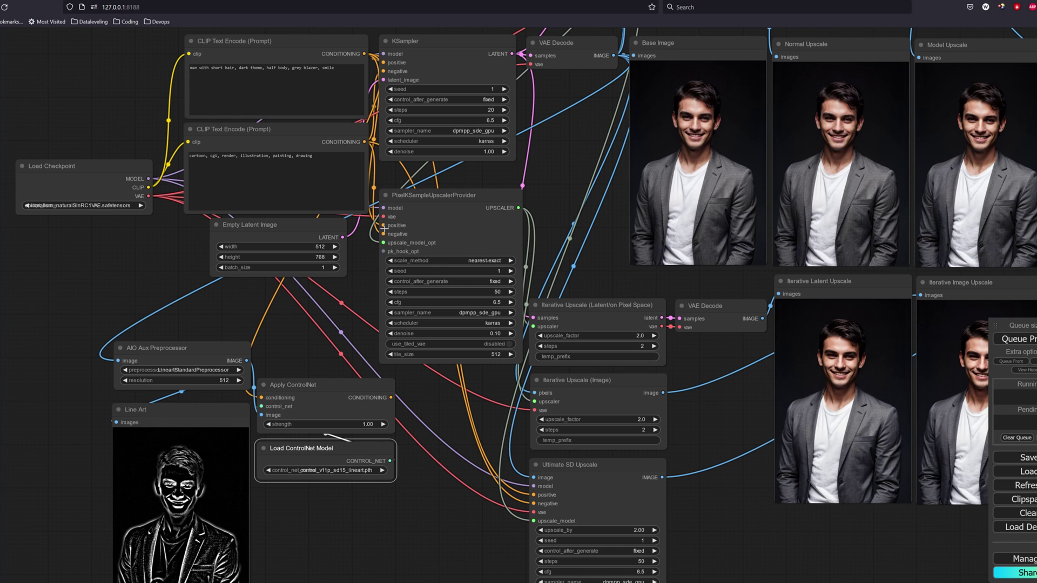
Connect Apply ControlNet's conditioning to the upscaler's positive input and queue the workflow
mouse_move(384, 229)
mouse_down()
mouse_move(375, 238)
mouse_move(365, 227)
mouse_up()
click(355, 269)
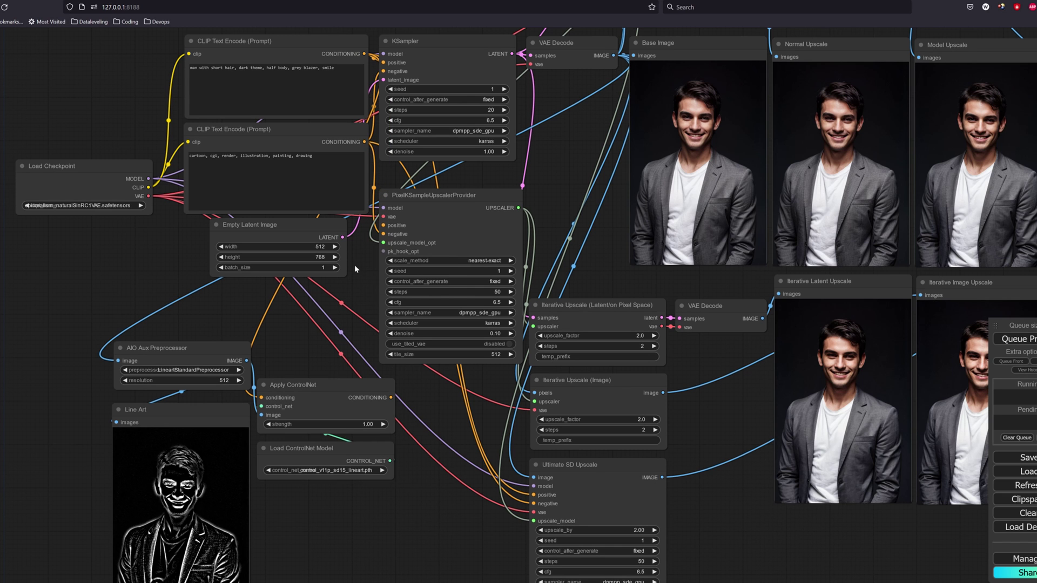
drag(391, 397, 383, 224)
drag(433, 413, 527, 443)
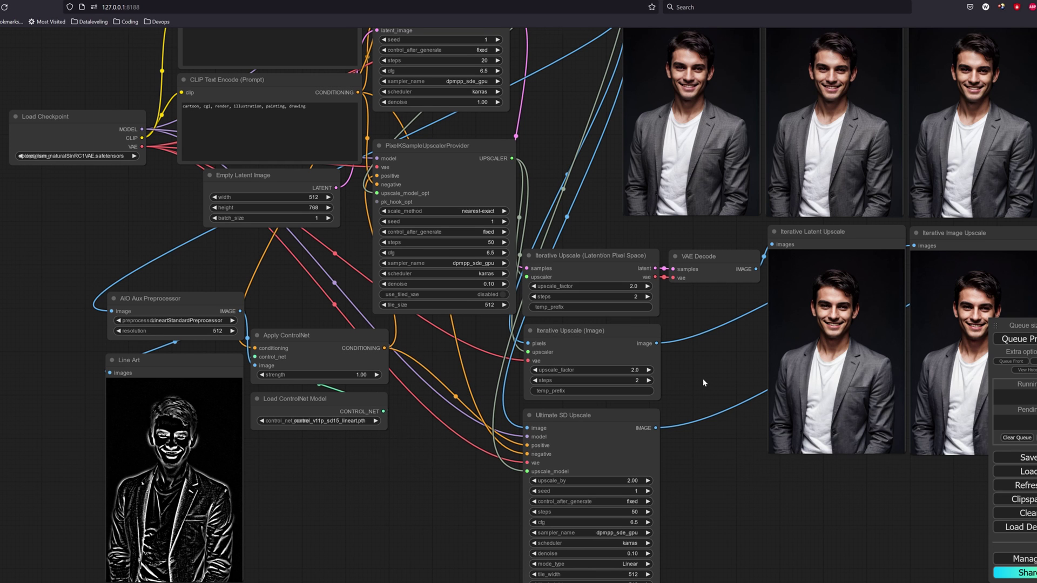
drag(702, 378, 591, 357)
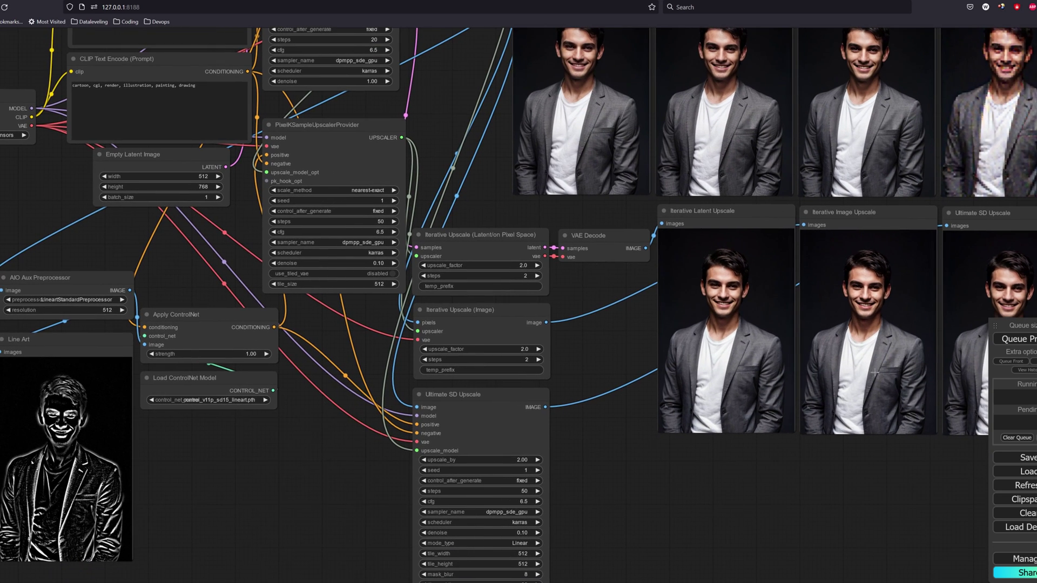
click(1014, 340)
drag(677, 490, 545, 466)
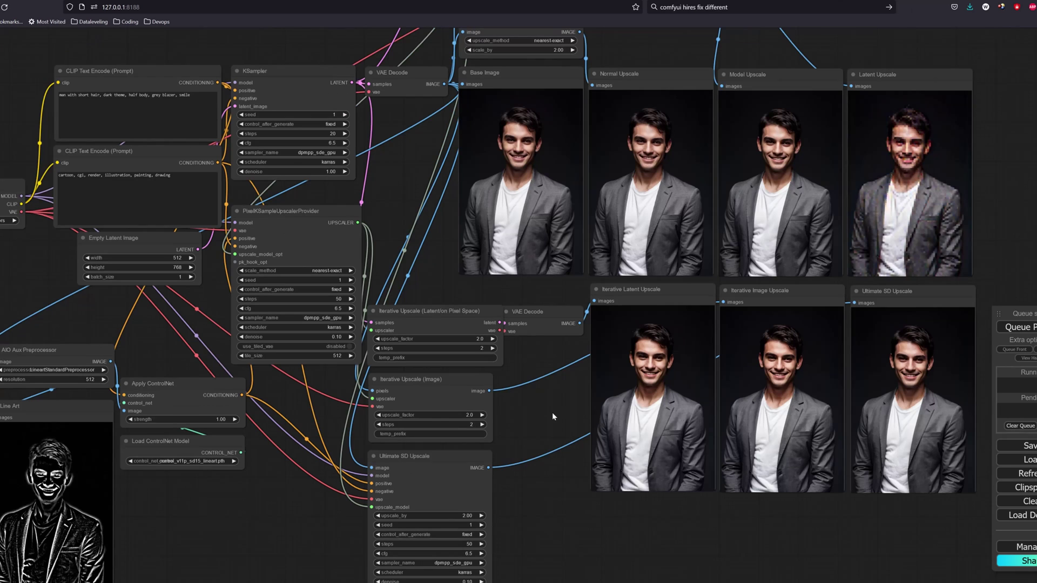
Replace the VAE Decode after Upscale Latent By with copied KSampler and VAE Decode nodes
drag(552, 413, 505, 564)
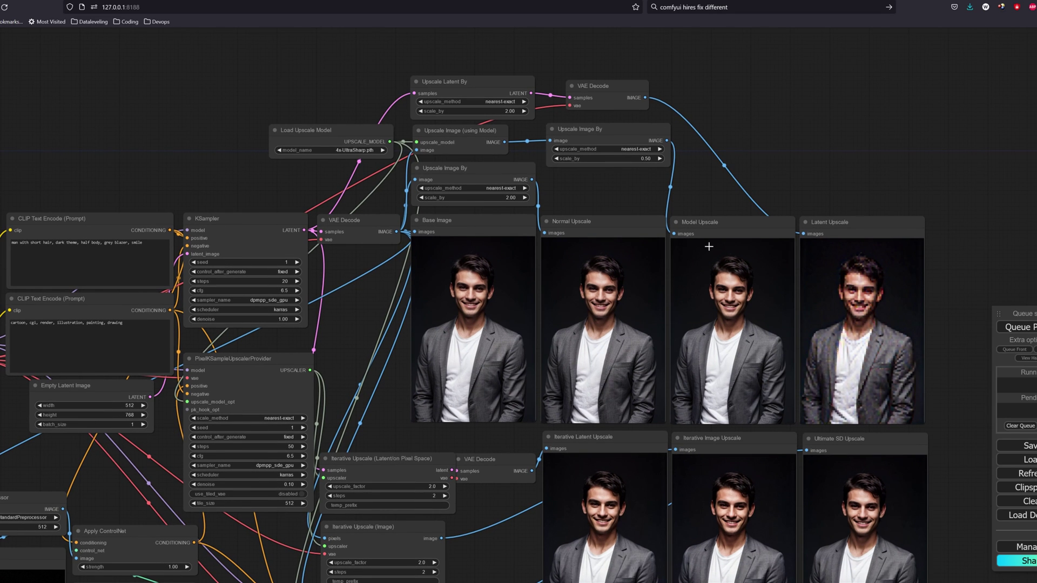
click(619, 86)
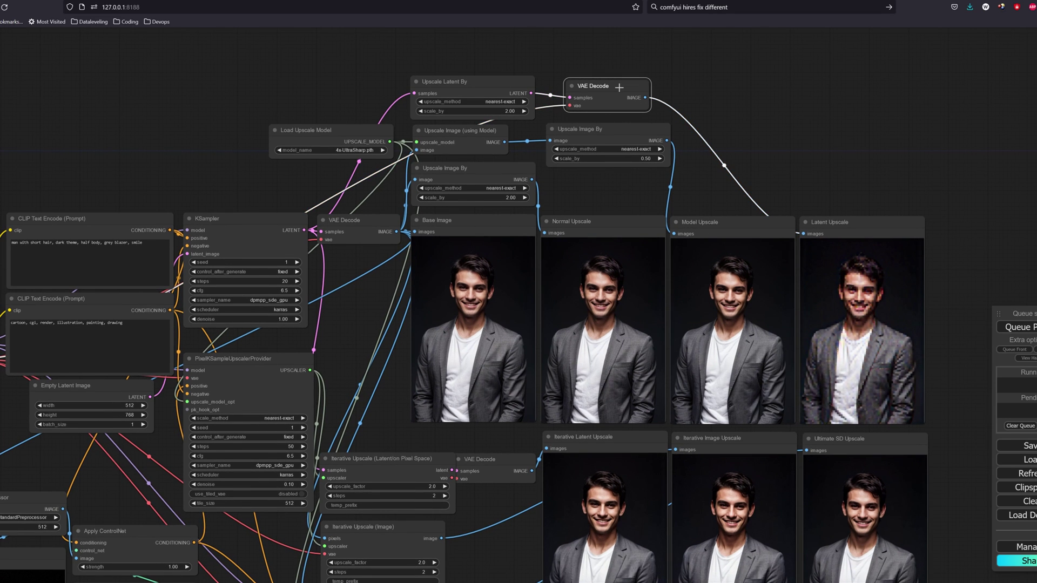
key(Delete)
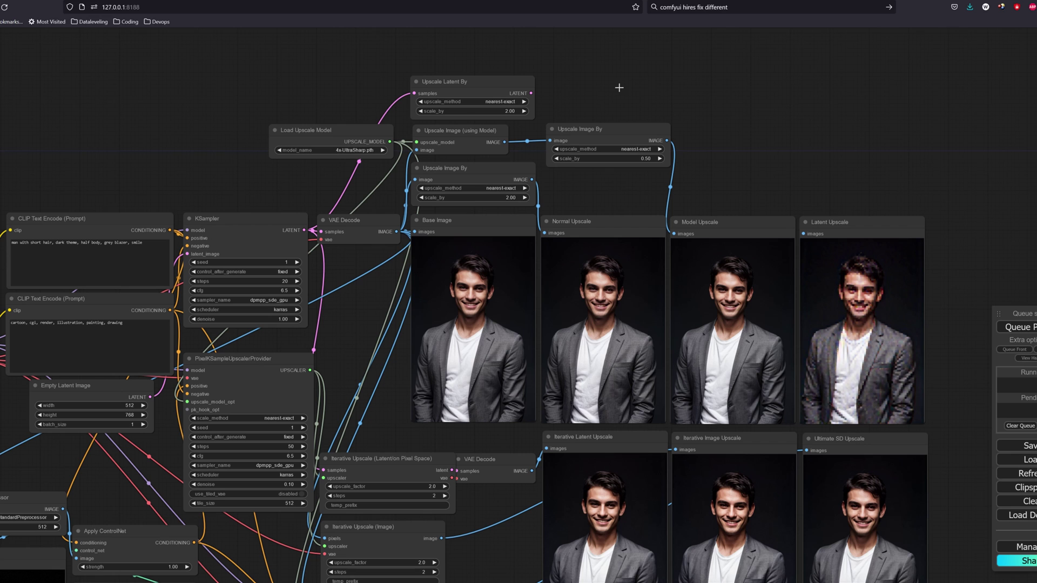
drag(236, 239, 742, 107)
drag(848, 144, 858, 143)
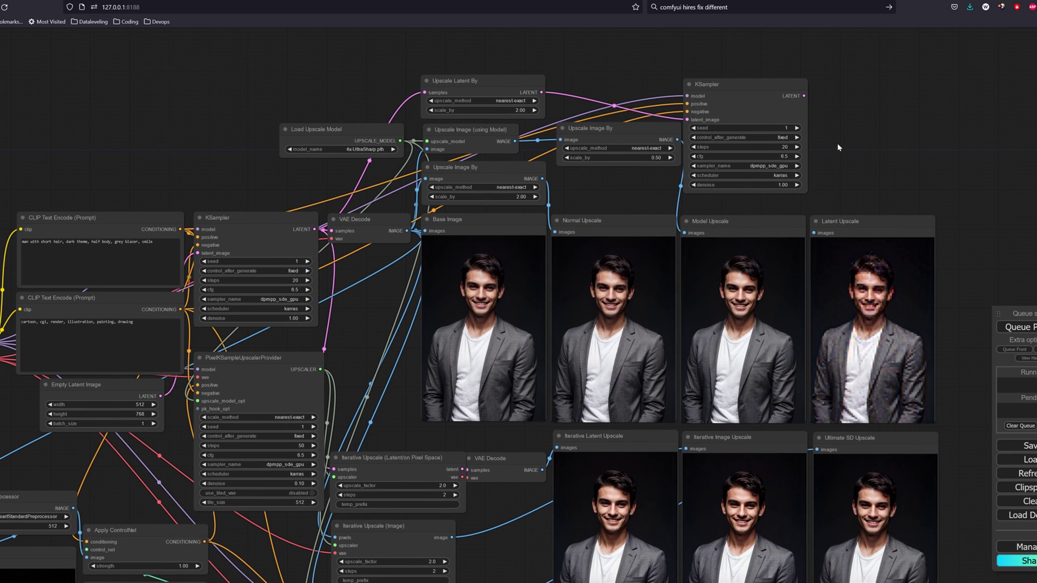
drag(374, 226, 869, 147)
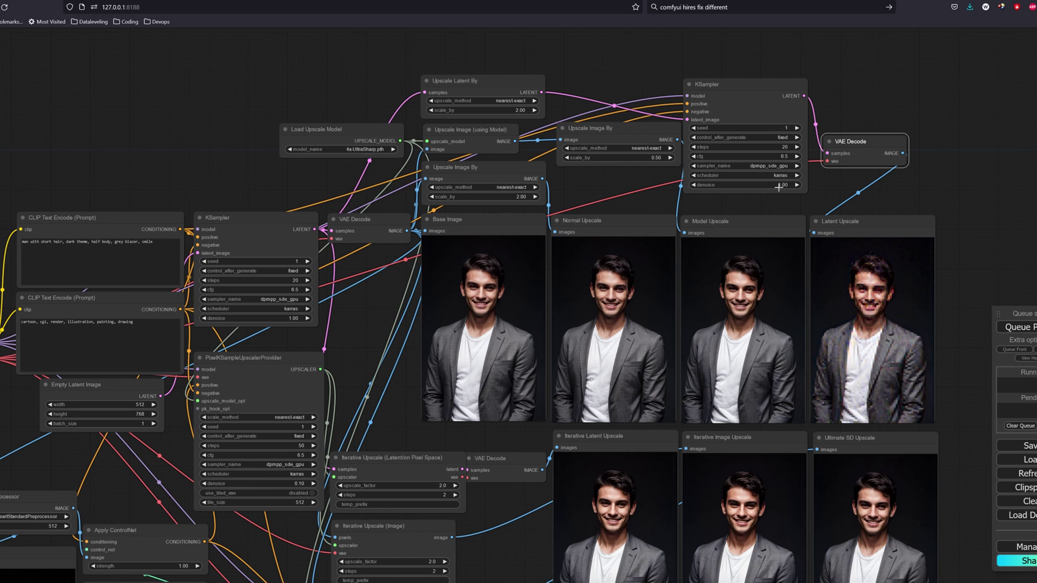
Set the new KSampler's denoise to 0.50, retitle the preview 'Latent Upscale (Hires Fix)', and queue
drag(782, 185, 756, 184)
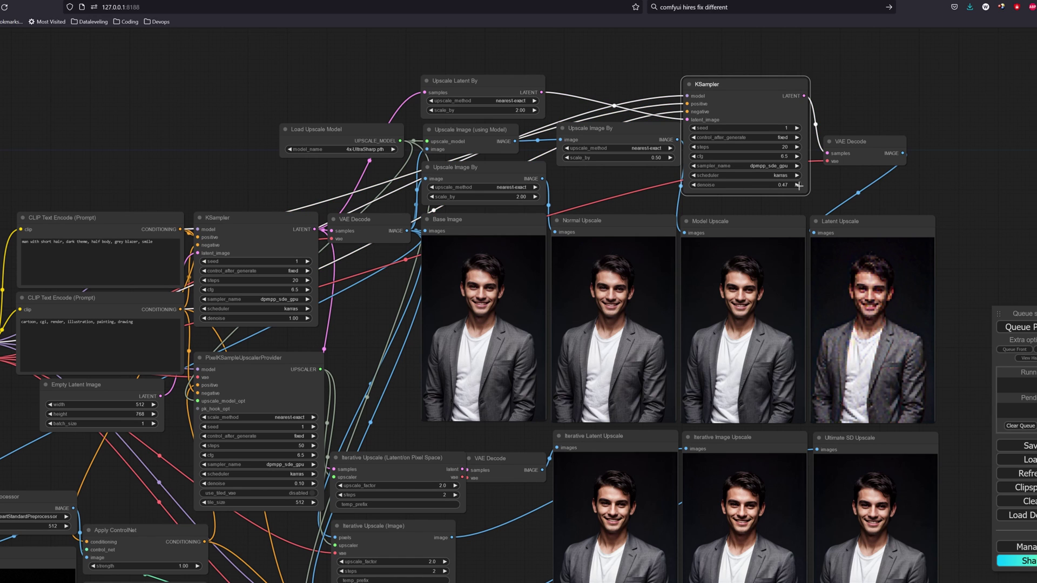
double_click(839, 221)
text((Hires Fix))
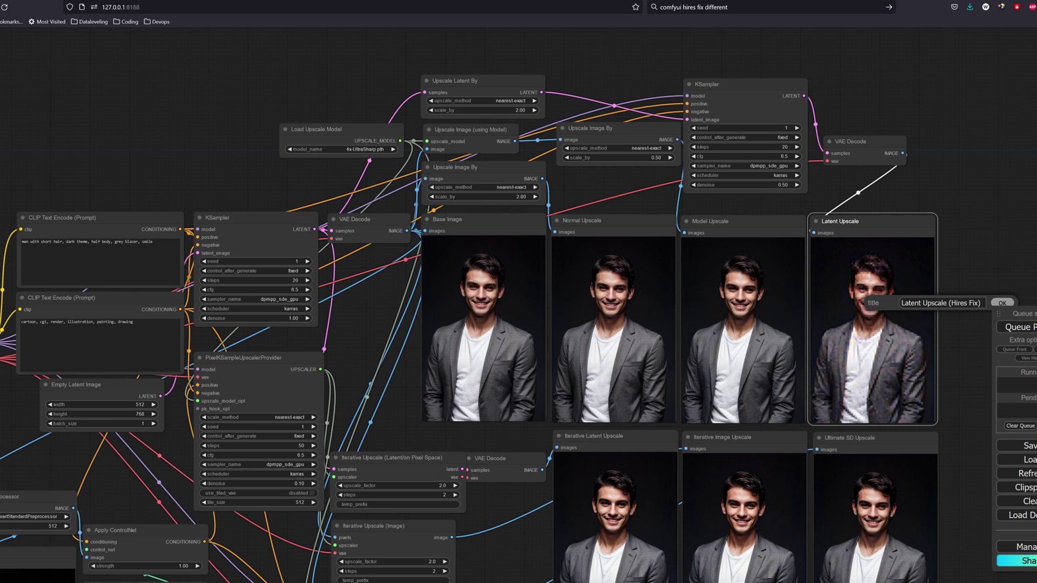
key(Return)
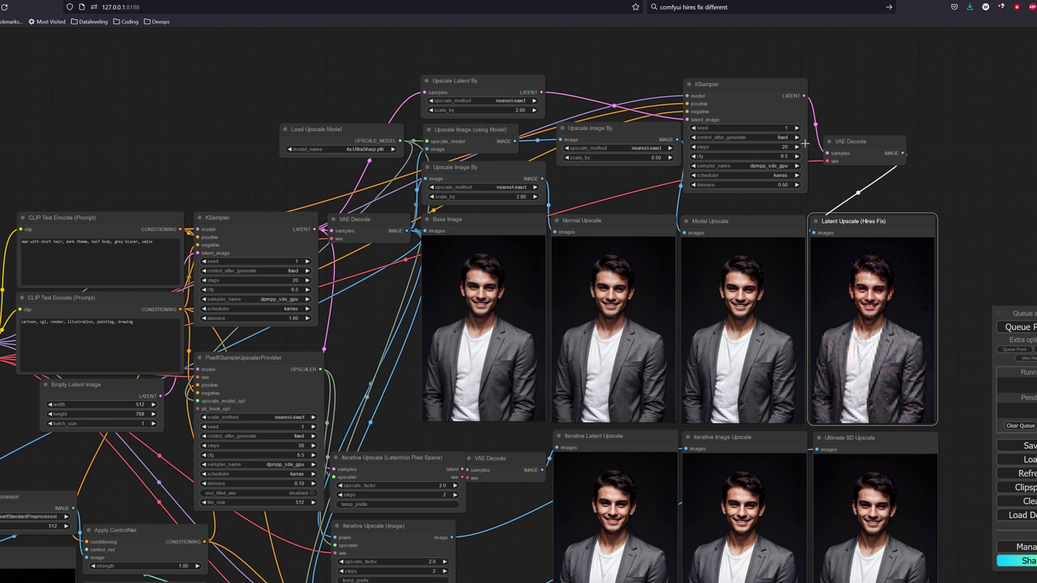
click(1025, 328)
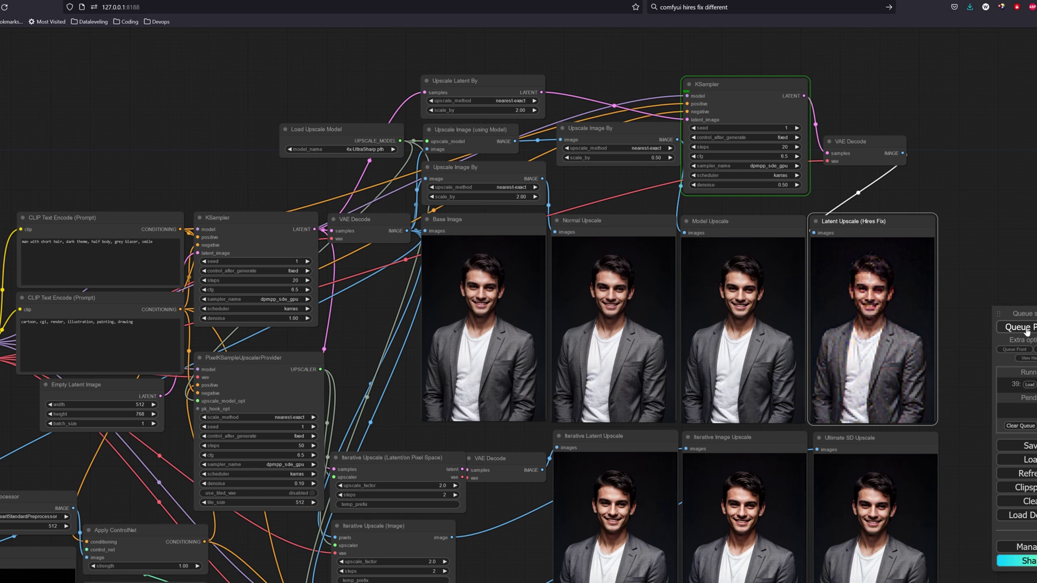
View the hires-fix image full-size, then rerun with 'pink' hair and 'necklace' in the prompt
right_click(846, 287)
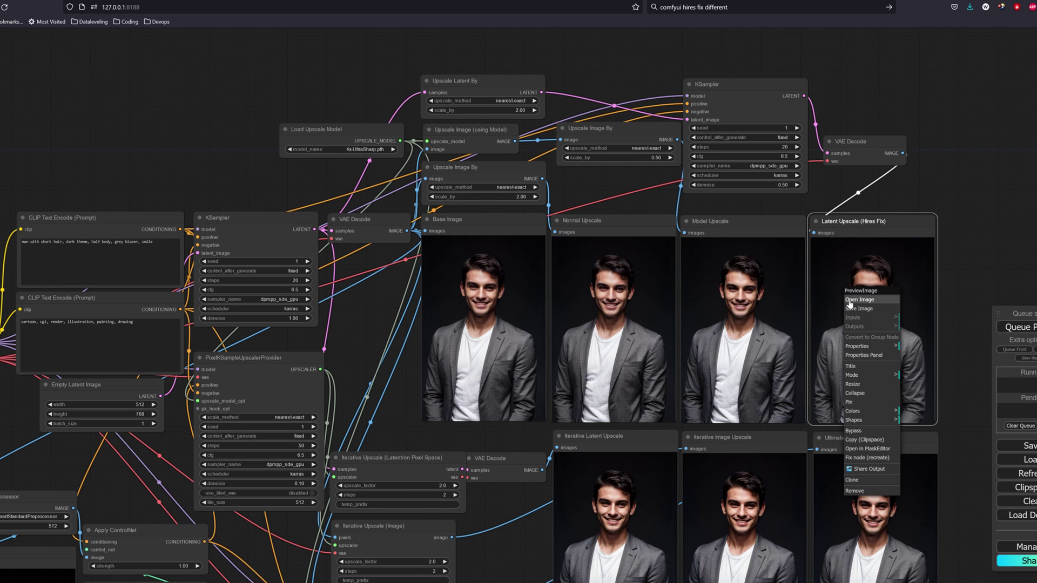
click(851, 301)
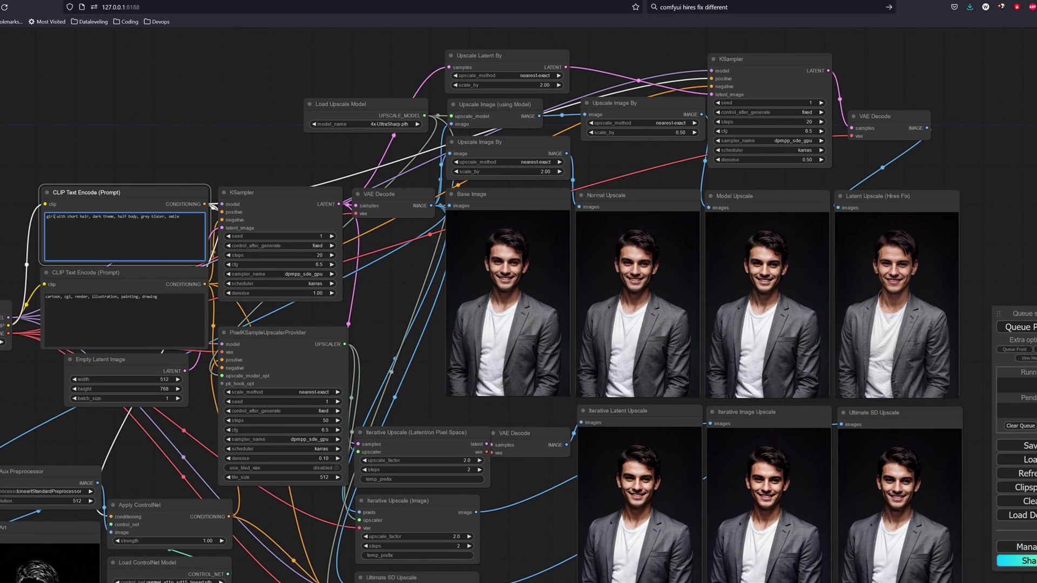
double_click(74, 217)
text(pink)
text(, necklace)
key(ctrl+Return)
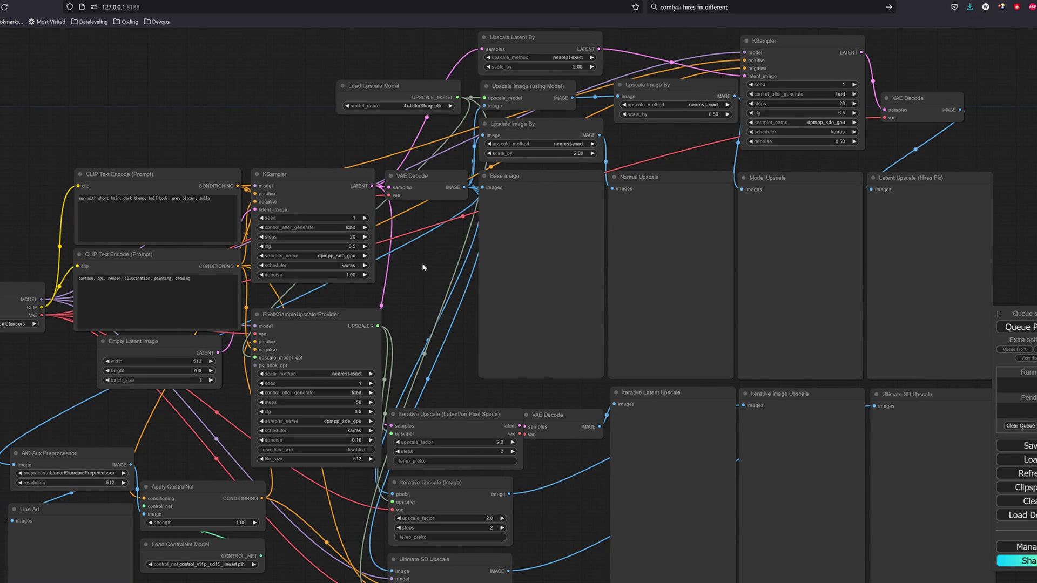
Delete the first KSampler and its base VAE Decode node
click(316, 180)
key(Delete)
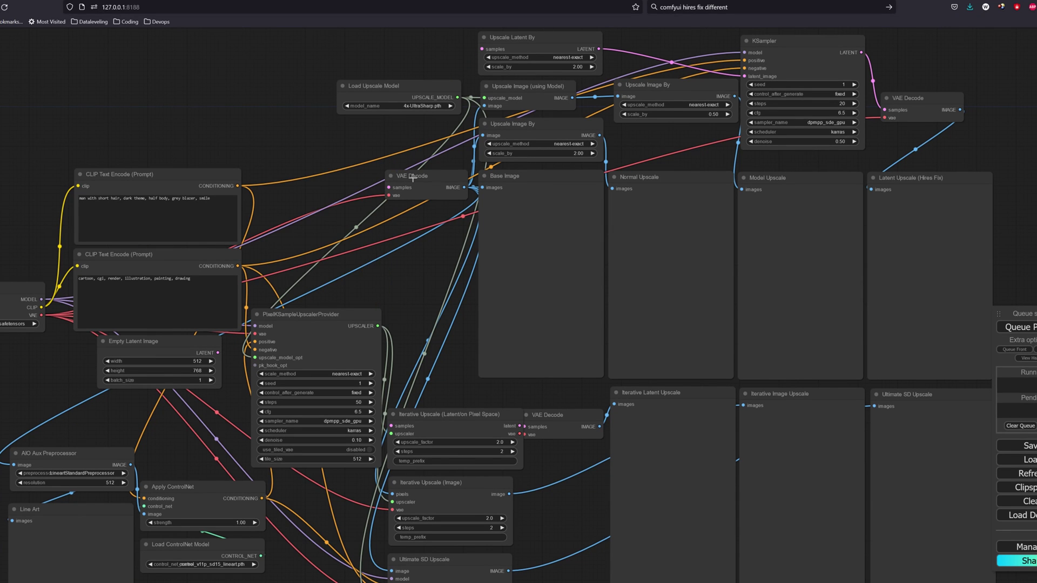
click(413, 178)
key(Delete)
Add a Load Image node and wire the photo and its encoded latent into every branch
double_click(304, 191)
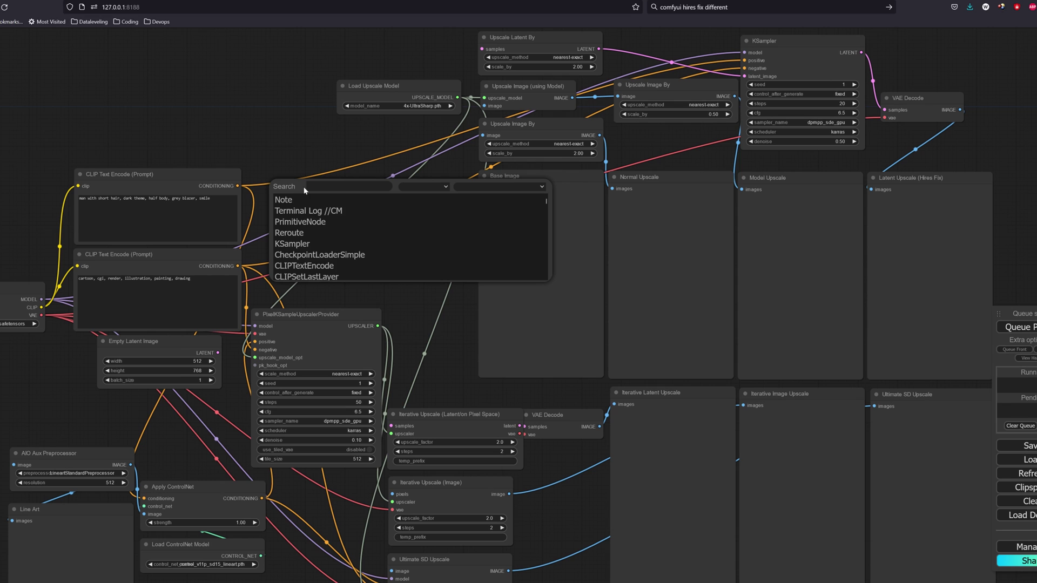
text(load)
click(302, 221)
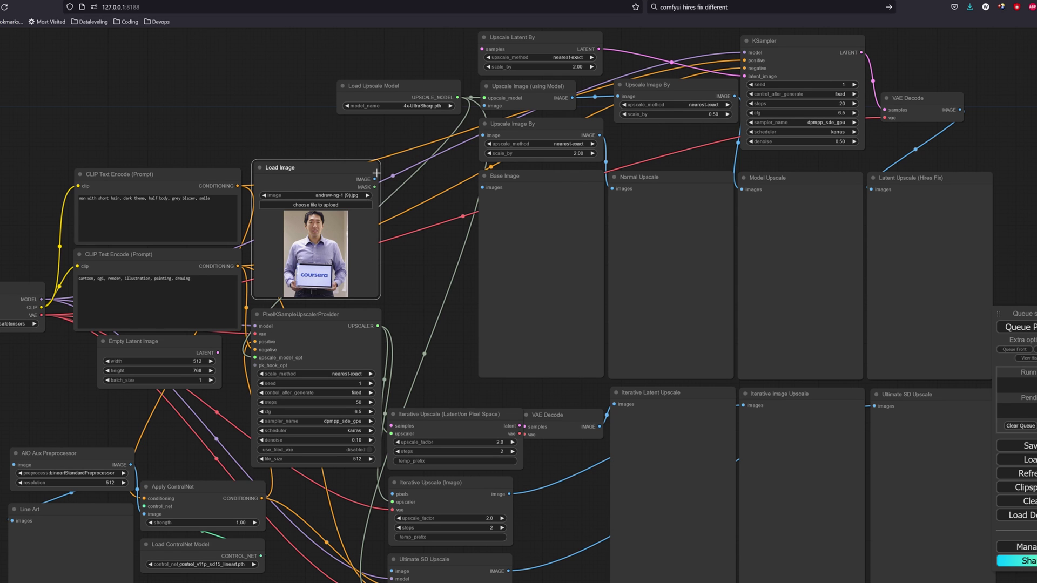
drag(374, 178, 482, 49)
click(461, 177)
drag(467, 182, 392, 425)
drag(123, 198, 178, 199)
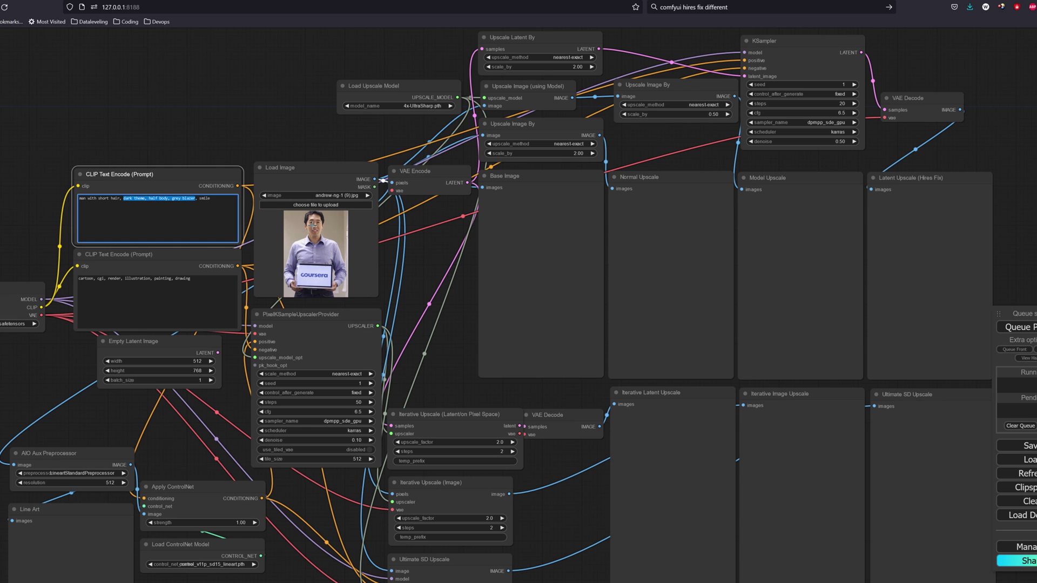
Add 'blue collar shirt' to the prompt and queue the workflow on the loaded photo
text(blue collar shirt)
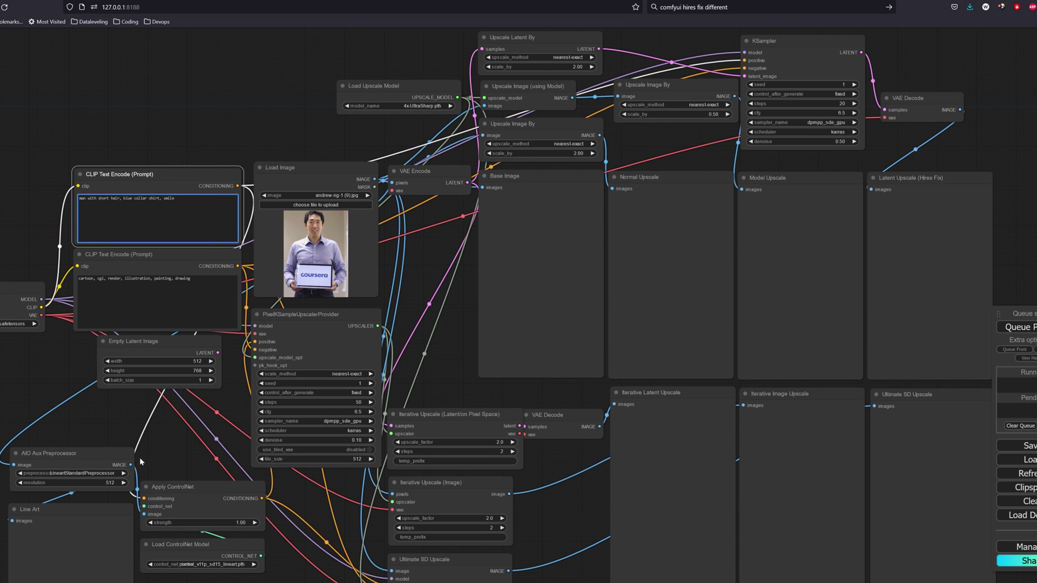
click(1017, 327)
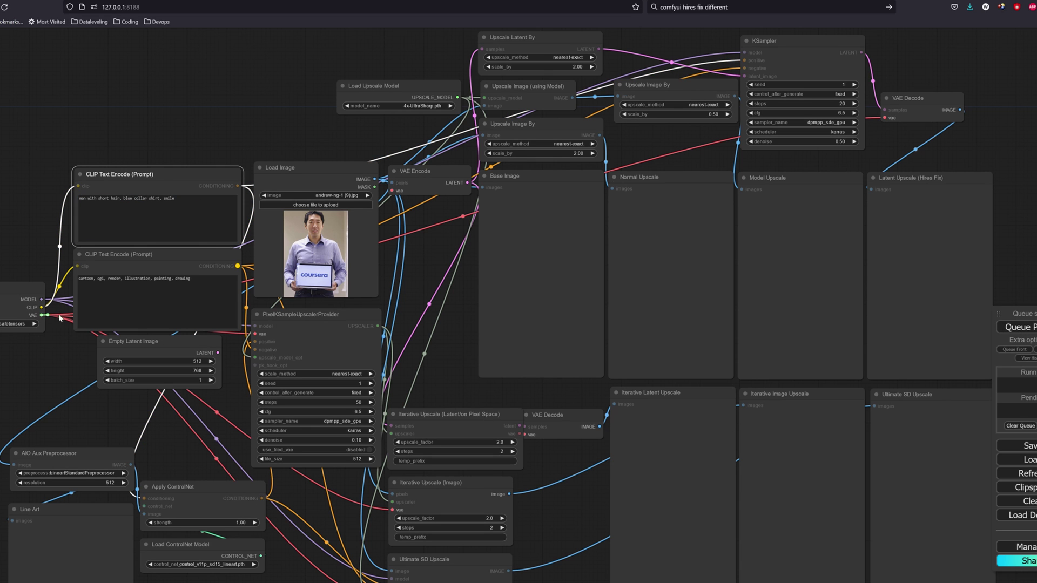
drag(454, 371, 469, 247)
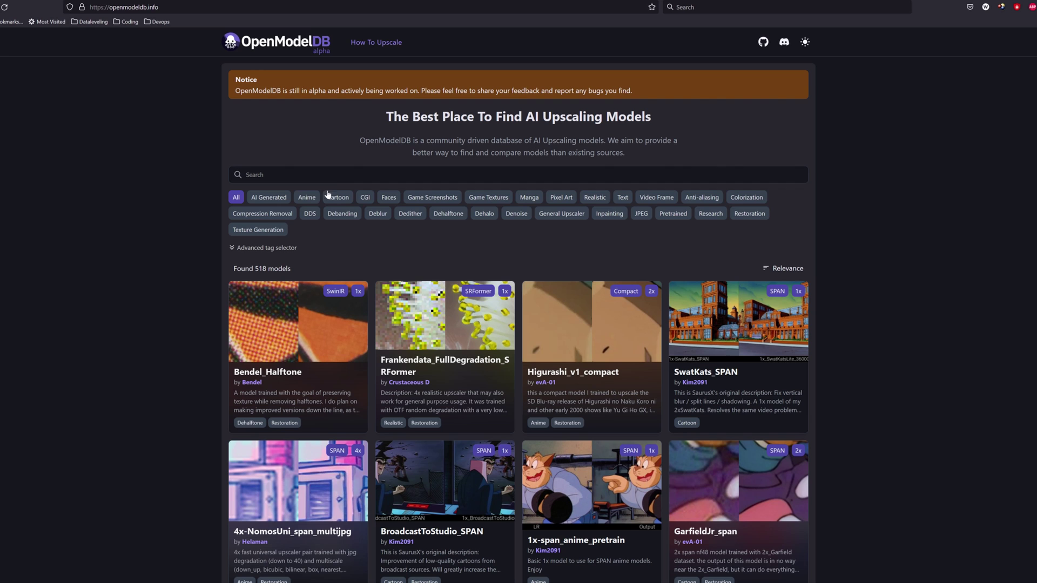
Search OpenModelDB for 'ultrasharp' and open the UltraSharp 4x ESRGAN model page
click(336, 175)
text(ultr)
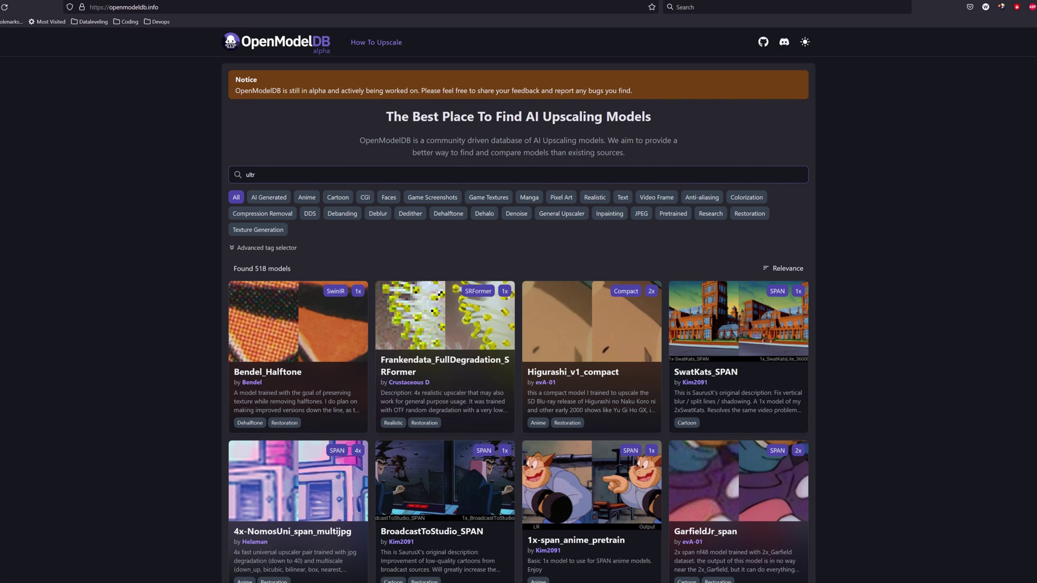
text(asharp)
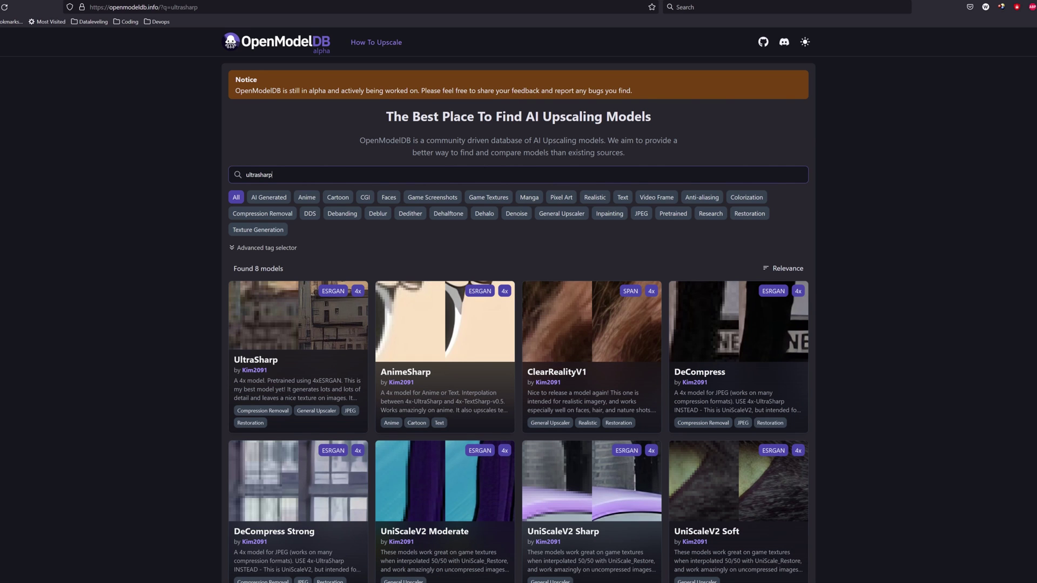
click(303, 314)
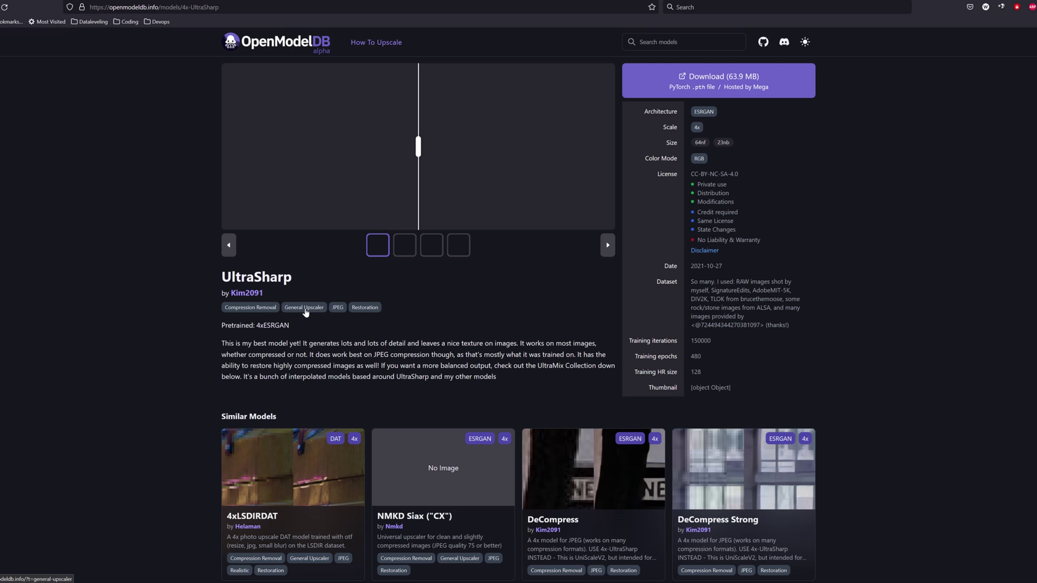